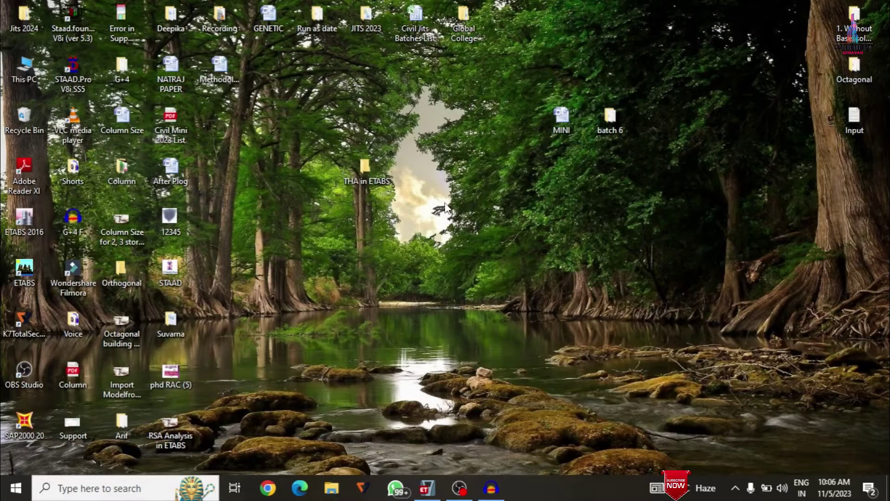
Switch to ETABS and review the defined materials, checking M30 and HYSD500, without changing them
{"action": "left_click", "coordinate": [427, 488]}
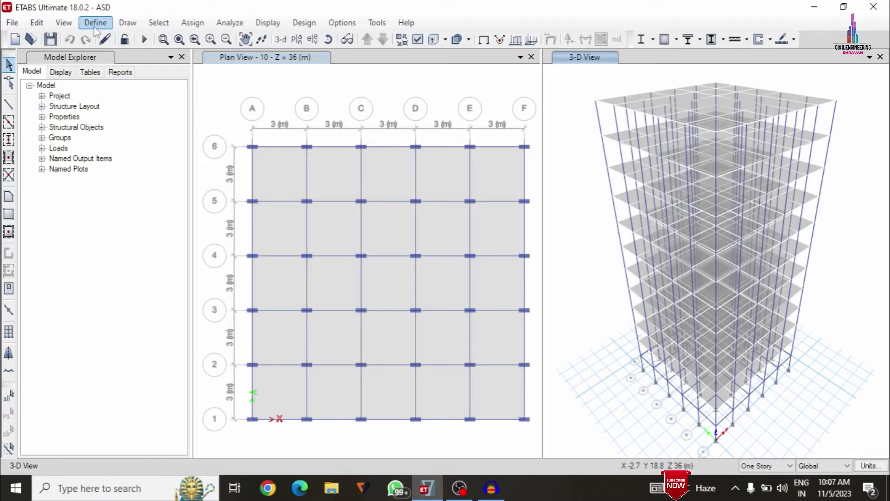
{"action": "left_click", "coordinate": [95, 23]}
{"action": "left_click", "coordinate": [108, 38]}
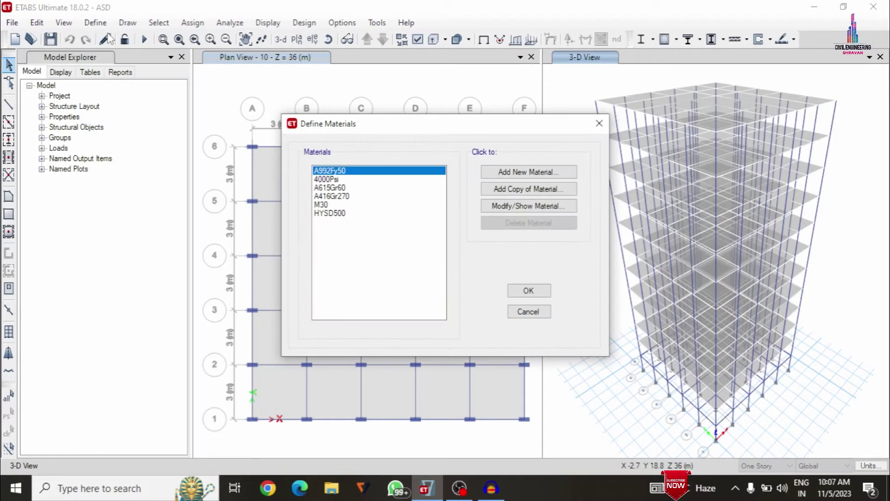
{"action": "left_click", "coordinate": [341, 206]}
{"action": "left_click", "coordinate": [342, 214]}
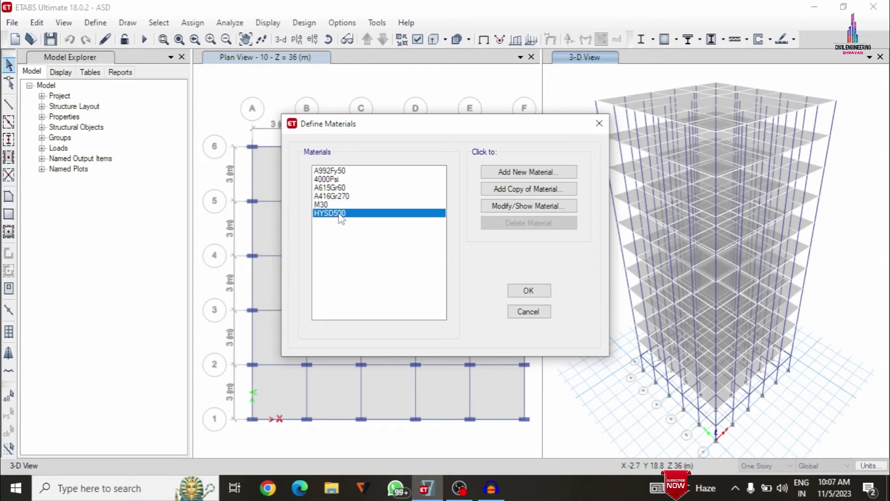
{"action": "left_click", "coordinate": [529, 311]}
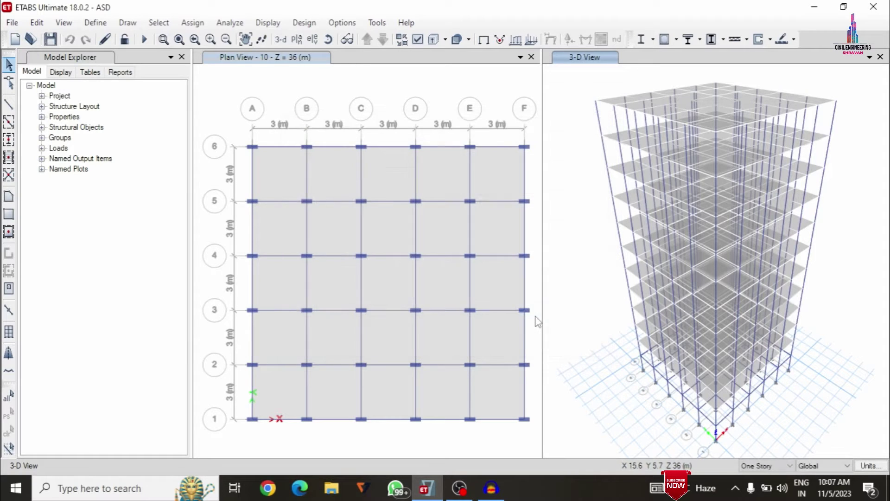
Review the defined frame sections, checking DG0.35X0.35 and C0.6X0.23, and leave them as they are
{"action": "left_click", "coordinate": [95, 22]}
{"action": "mouse_move", "coordinate": [139, 60]}
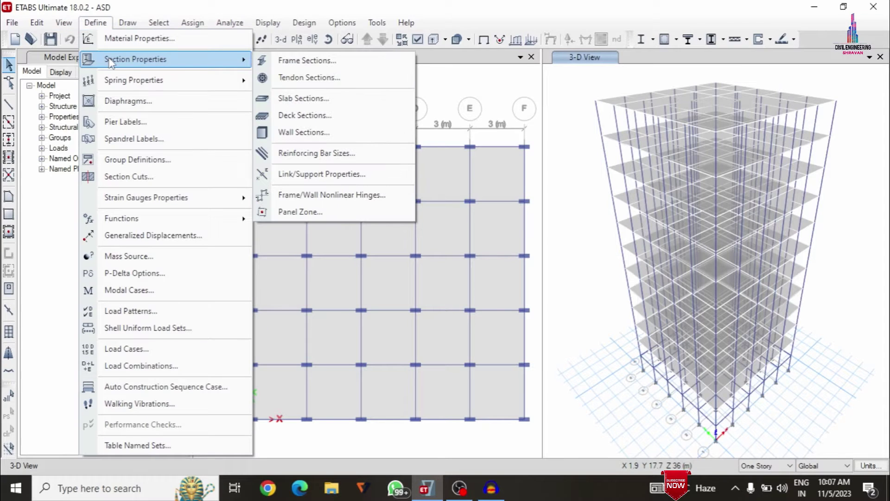
{"action": "left_click", "coordinate": [340, 67]}
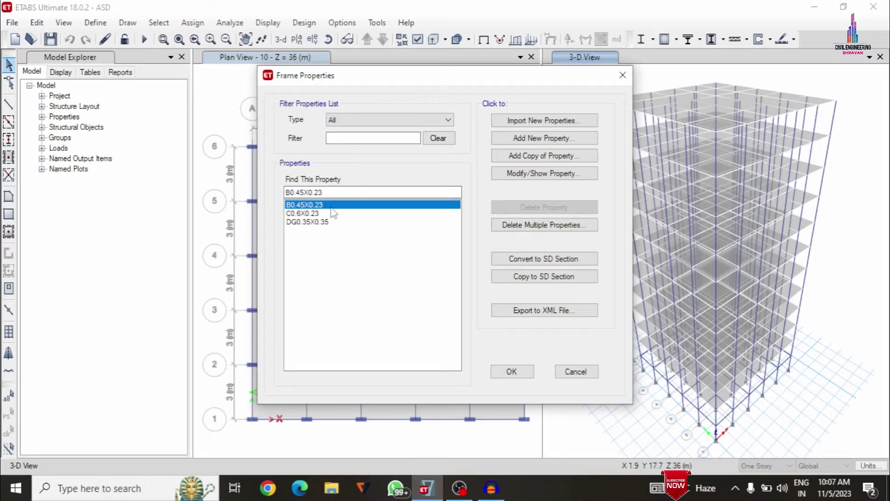
{"action": "left_click", "coordinate": [299, 222]}
{"action": "left_click", "coordinate": [302, 214]}
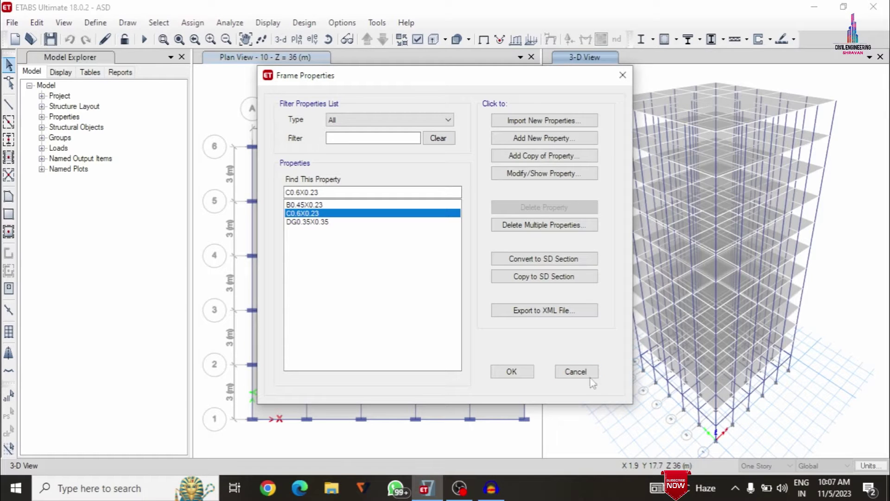
{"action": "left_click", "coordinate": [576, 372]}
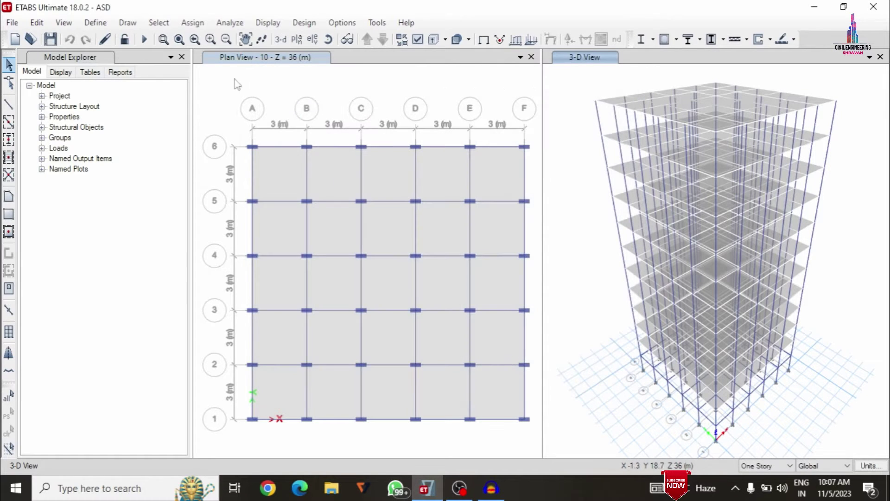
Review the defined slab sections and close the list without changes
{"action": "left_click", "coordinate": [95, 22]}
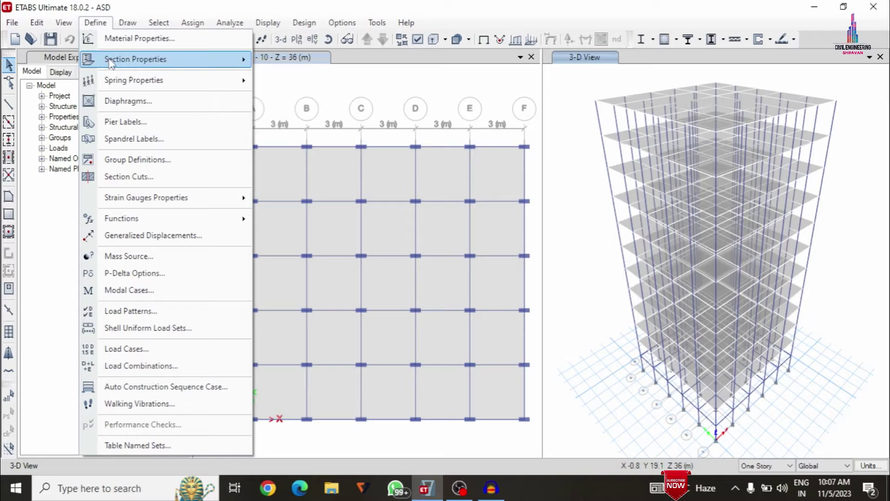
{"action": "mouse_move", "coordinate": [111, 64]}
{"action": "left_click", "coordinate": [306, 98]}
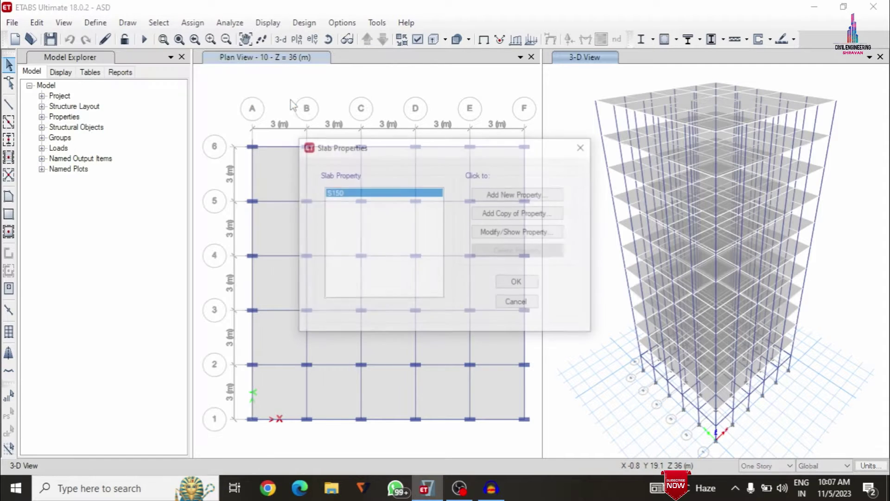
{"action": "left_click", "coordinate": [517, 303]}
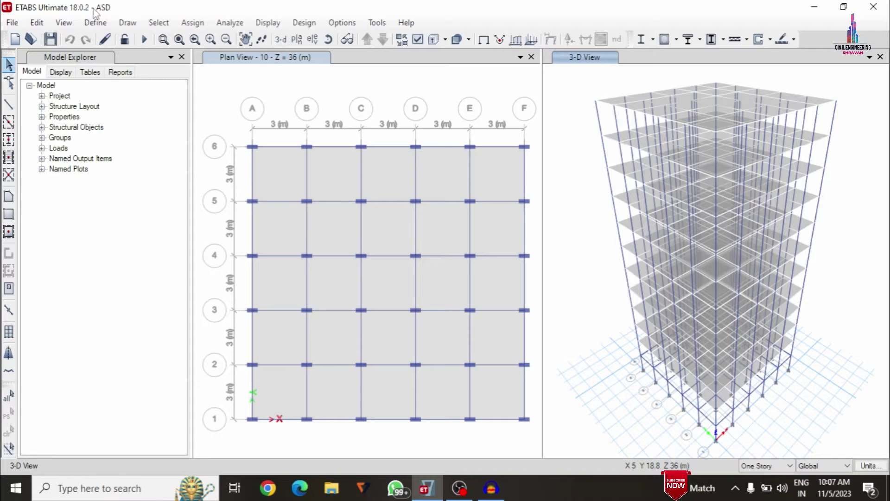
Open the load pattern definitions and go through the dead, live, EQX, EQY, WX and WY patterns
{"action": "left_click", "coordinate": [93, 24]}
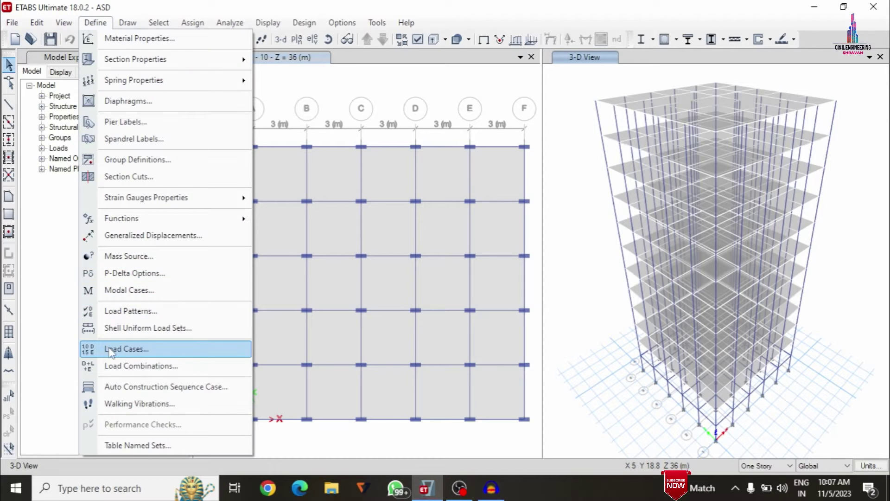
{"action": "left_click", "coordinate": [125, 313]}
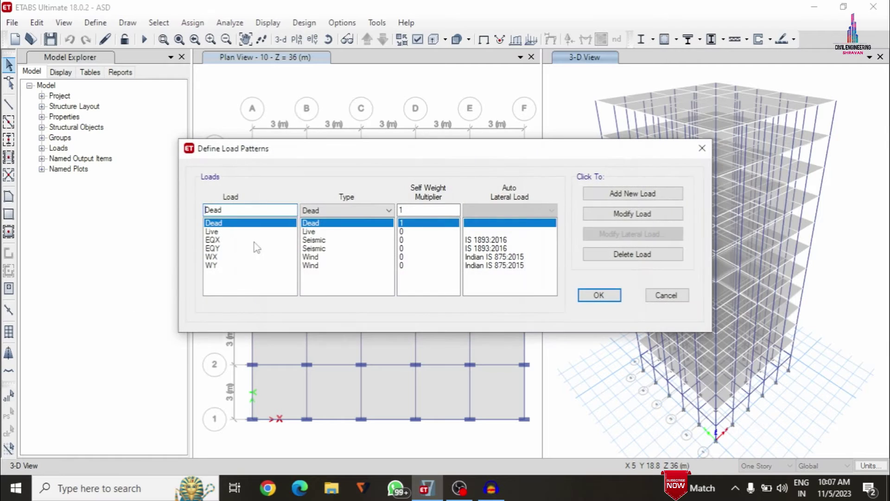
{"action": "left_click", "coordinate": [223, 232]}
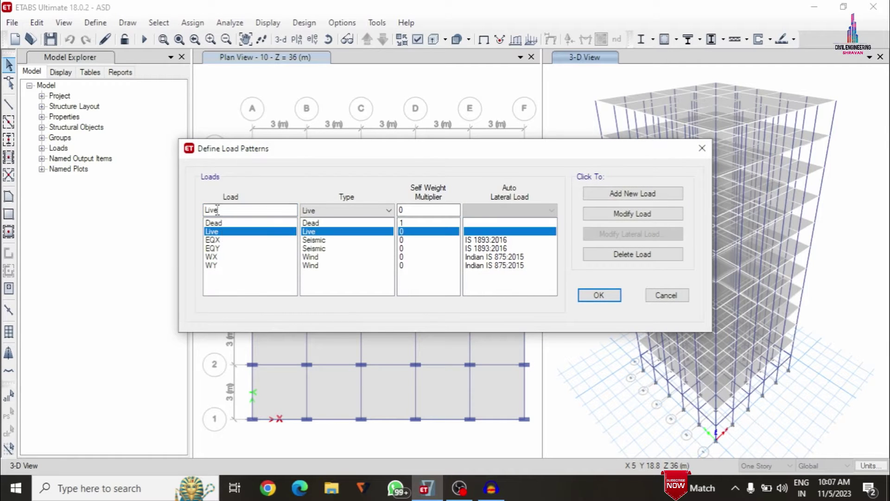
{"action": "left_click", "coordinate": [213, 223]}
{"action": "left_click", "coordinate": [213, 232]}
{"action": "left_click", "coordinate": [213, 240]}
{"action": "left_click", "coordinate": [214, 248]}
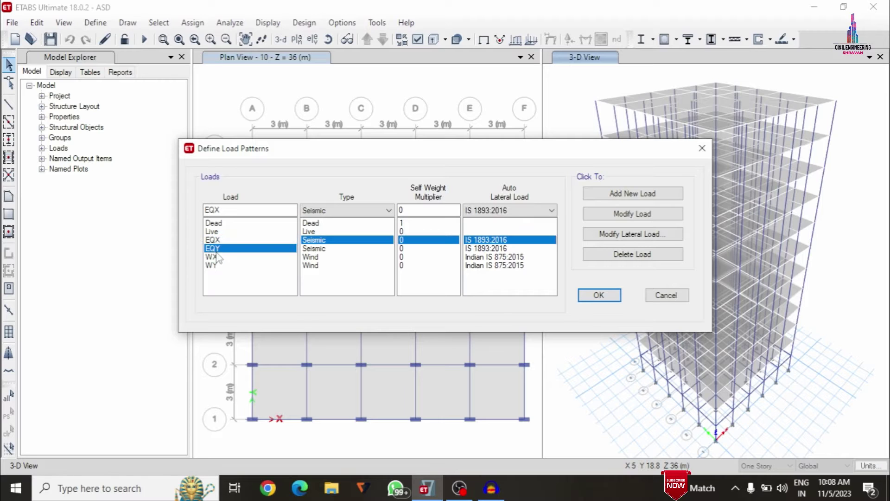
{"action": "left_click", "coordinate": [214, 258]}
{"action": "left_click", "coordinate": [216, 265]}
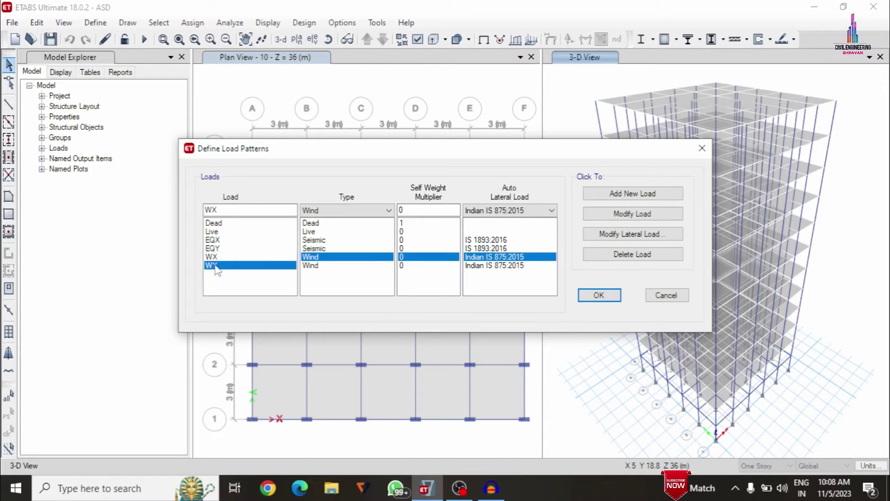
Check the IS 1893:2016 lateral load settings of the EQX and EQY seismic patterns
{"action": "left_click", "coordinate": [217, 241]}
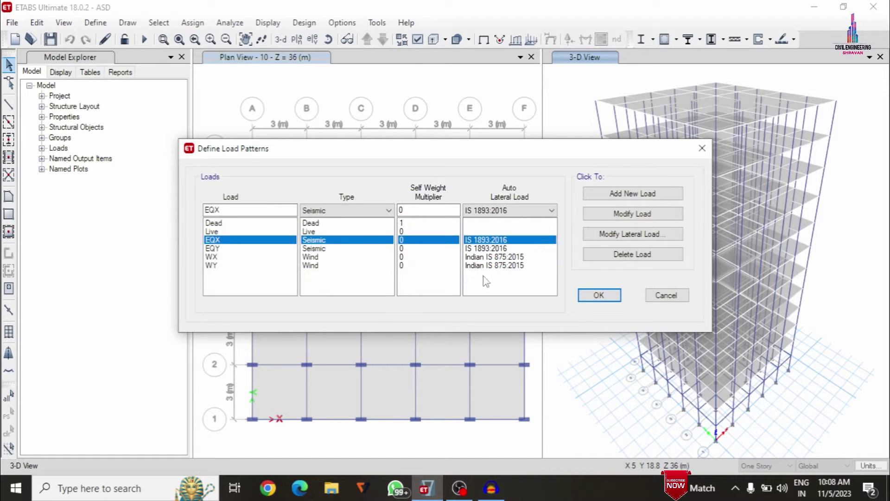
{"action": "left_click", "coordinate": [639, 236]}
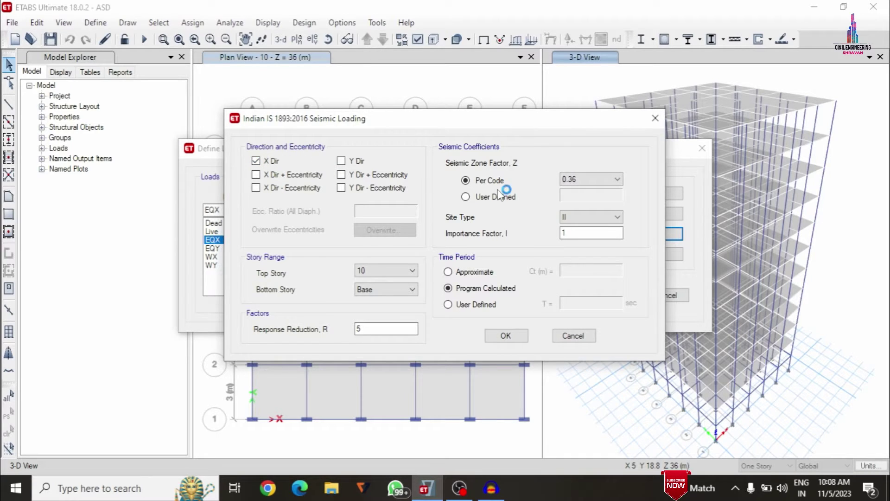
{"action": "left_click", "coordinate": [506, 335]}
{"action": "left_click", "coordinate": [310, 248]}
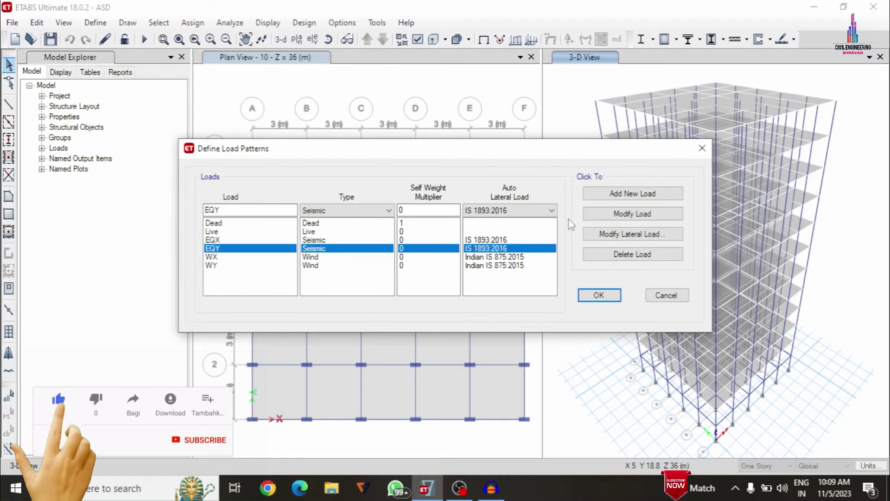
{"action": "left_click", "coordinate": [596, 234]}
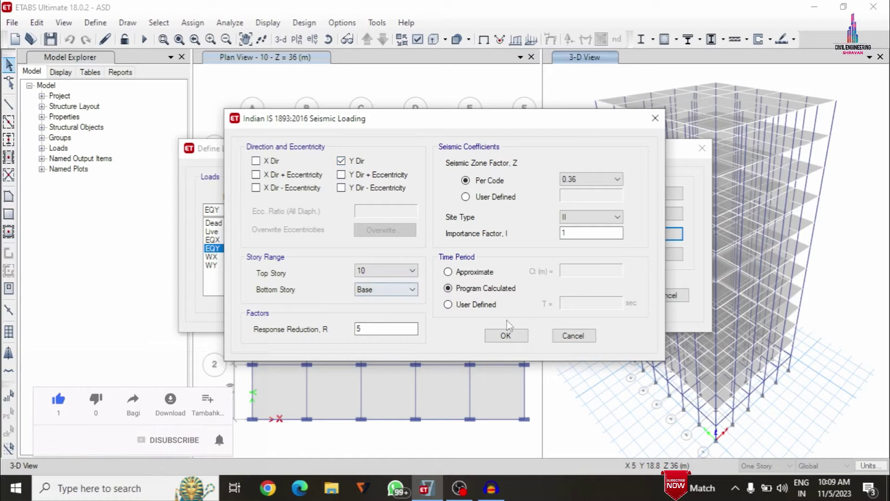
{"action": "left_click", "coordinate": [506, 335]}
Check the wind coefficients of the WX pattern under Indian IS 875:2015, then close the load pattern definitions without changes
{"action": "left_click", "coordinate": [319, 257]}
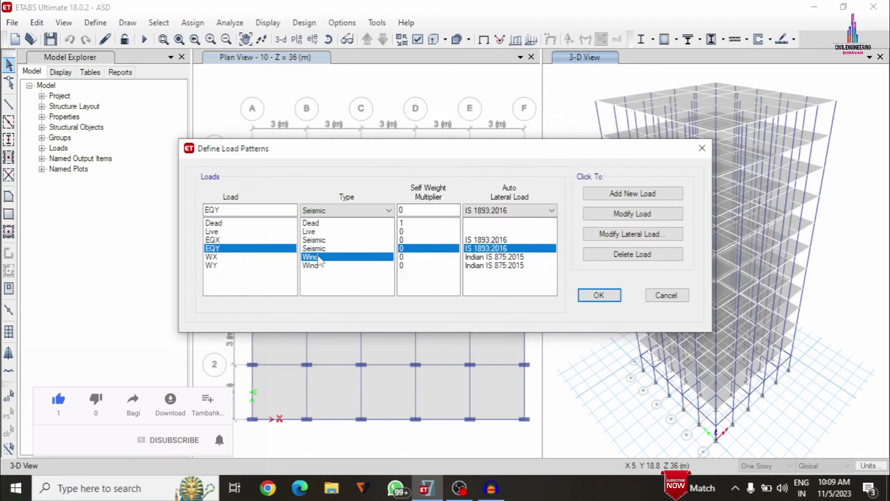
{"action": "left_click", "coordinate": [668, 233]}
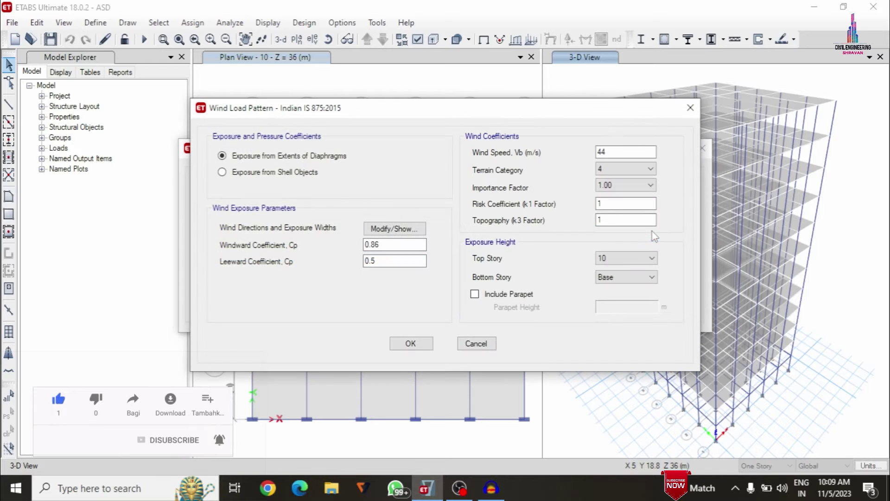
{"action": "left_click", "coordinate": [636, 150]}
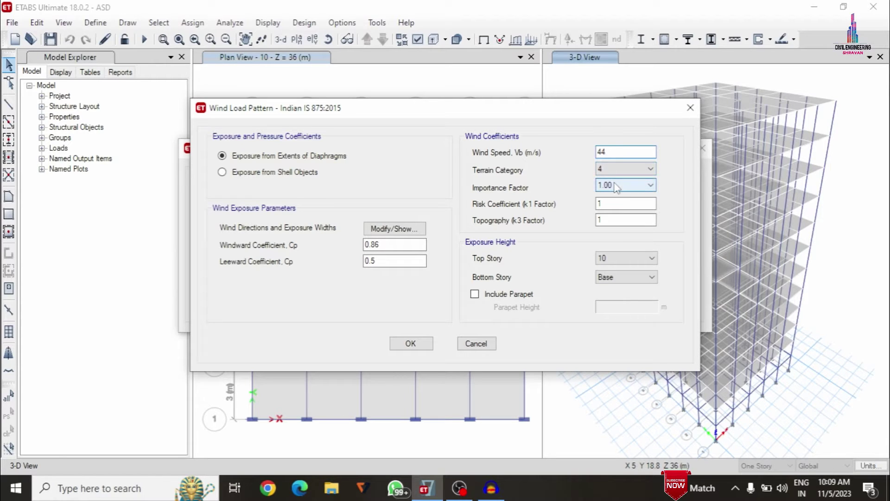
{"action": "left_click", "coordinate": [616, 204]}
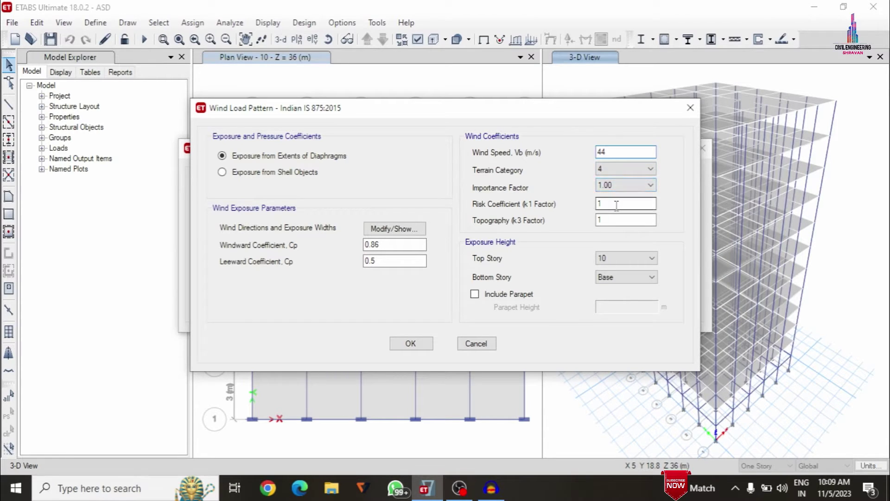
{"action": "left_click", "coordinate": [619, 221]}
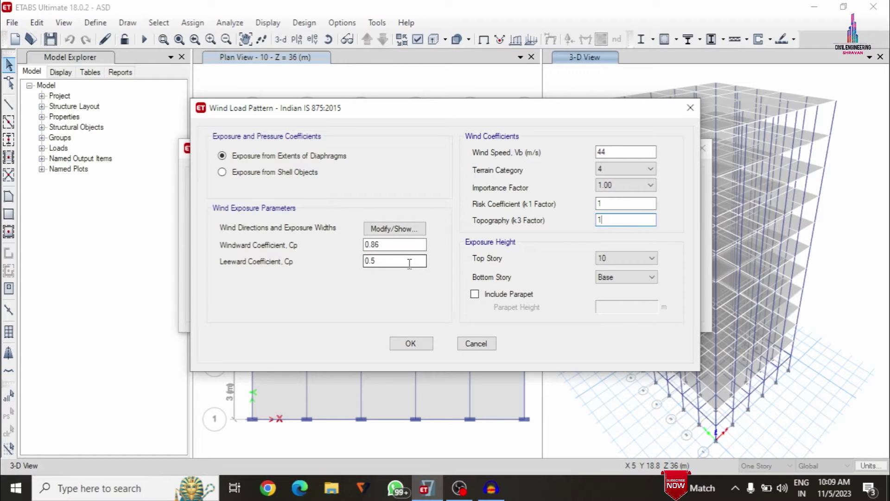
{"action": "left_click", "coordinate": [468, 340]}
{"action": "left_click", "coordinate": [665, 294]}
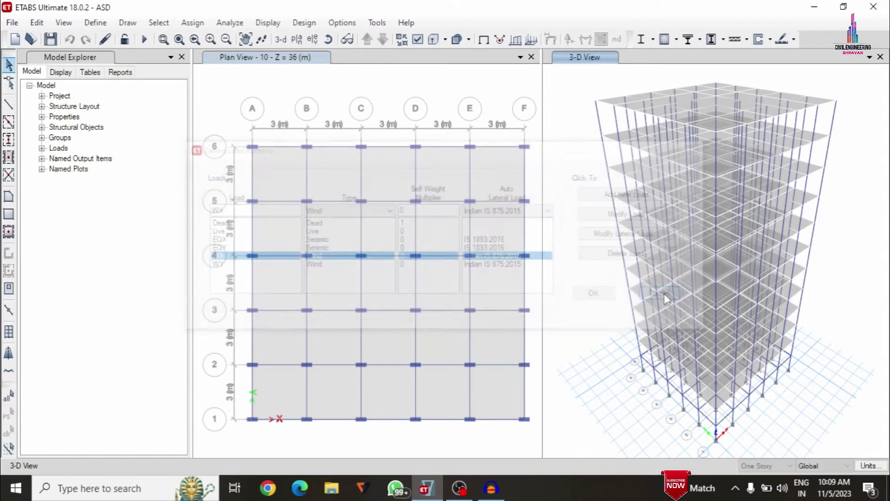
Inspect the loads assigned to the story 10 slab panel between grids E–F and 5–6
{"action": "left_click", "coordinate": [494, 183]}
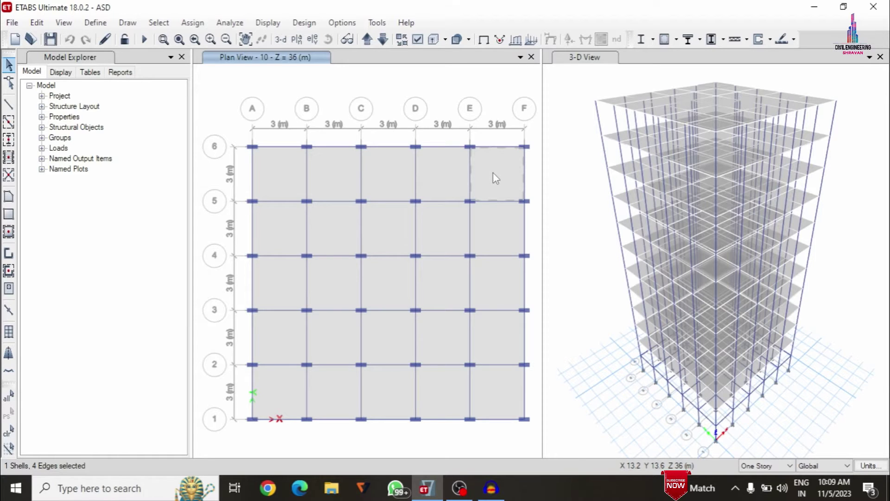
{"action": "right_click", "coordinate": [493, 171]}
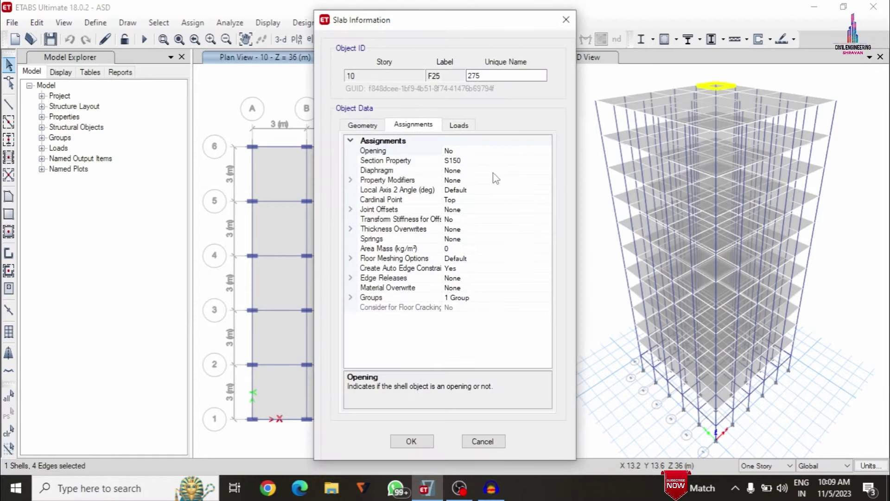
{"action": "left_click", "coordinate": [466, 125]}
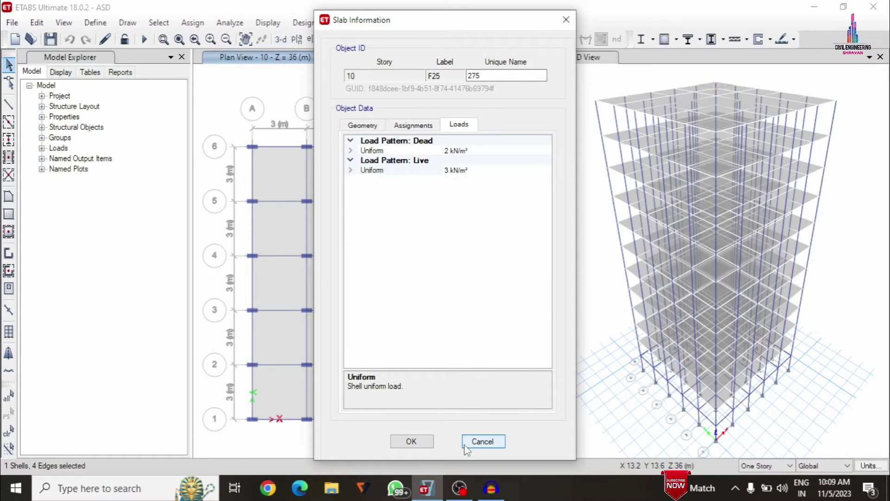
{"action": "left_click", "coordinate": [482, 441]}
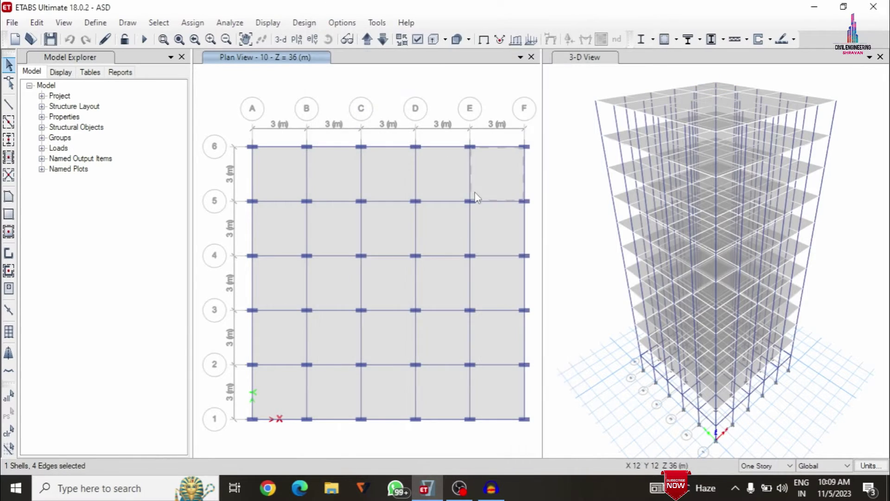
Inspect the loads assigned to the story 10 beam on grid 6 between E and F, then clear the selection
{"action": "left_click", "coordinate": [495, 146]}
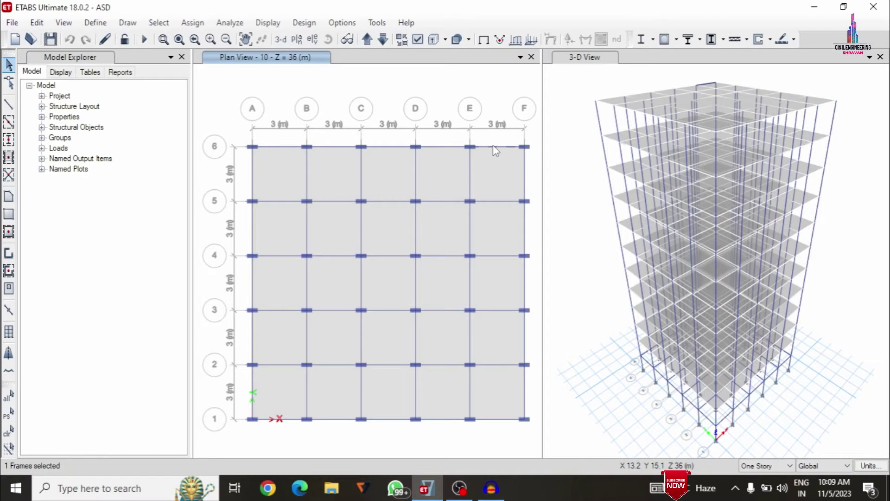
{"action": "right_click", "coordinate": [495, 147]}
{"action": "left_click", "coordinate": [496, 126]}
{"action": "left_click", "coordinate": [467, 131]}
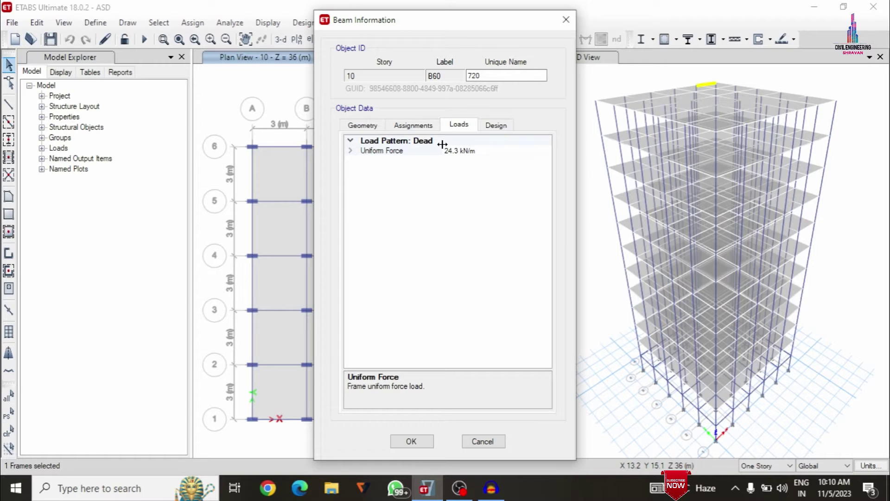
{"action": "left_click", "coordinate": [466, 442]}
{"action": "left_click", "coordinate": [9, 434]}
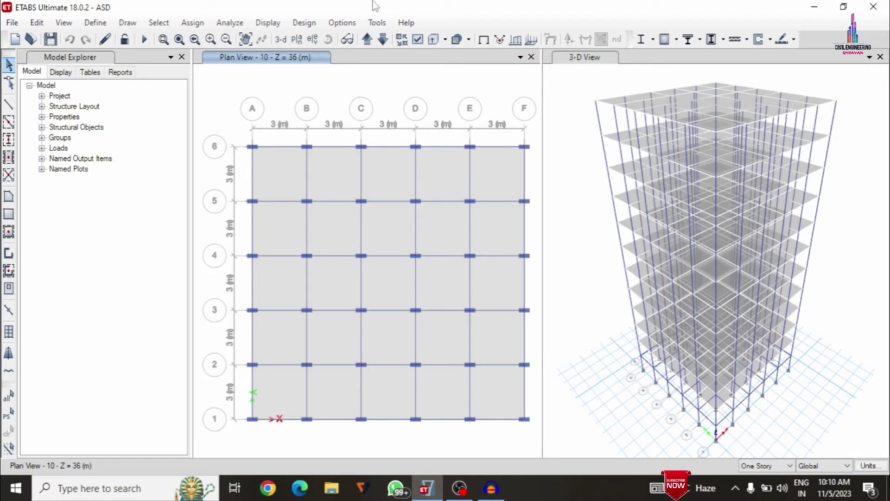
Delete the existing ELCENTRO function from the time history function definitions
{"action": "left_click", "coordinate": [94, 23]}
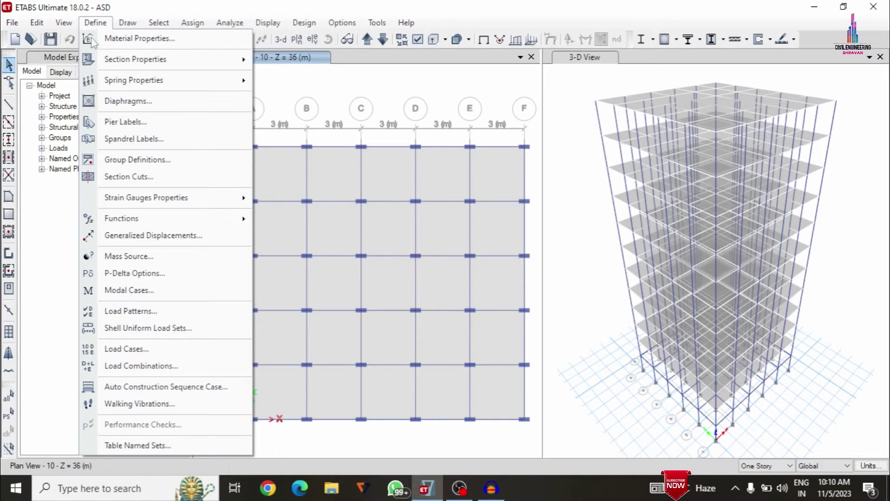
{"action": "mouse_move", "coordinate": [139, 221]}
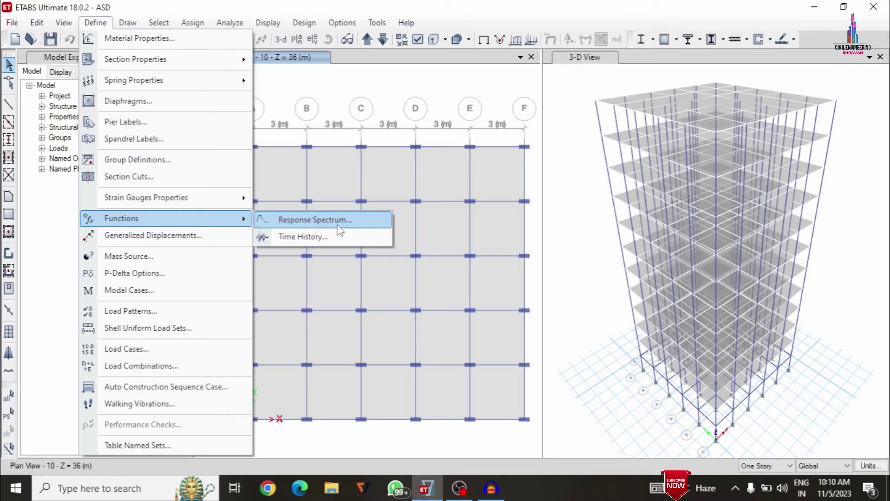
{"action": "left_click", "coordinate": [313, 238]}
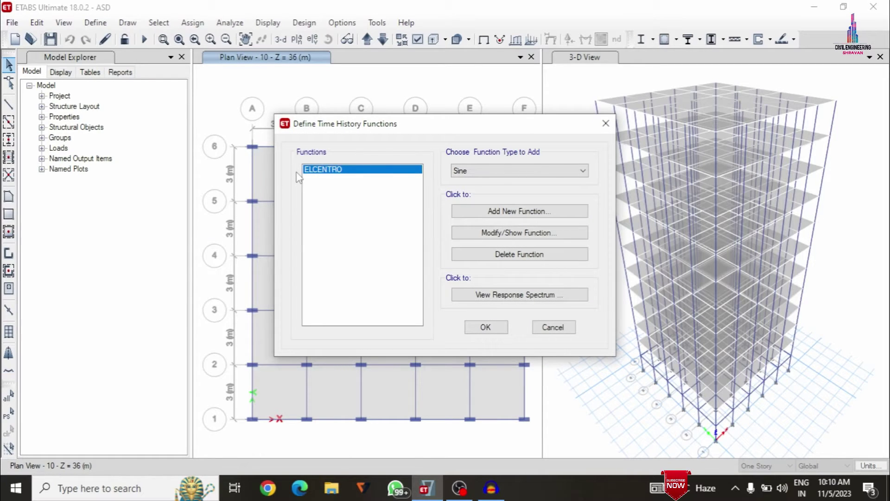
{"action": "left_click", "coordinate": [484, 256]}
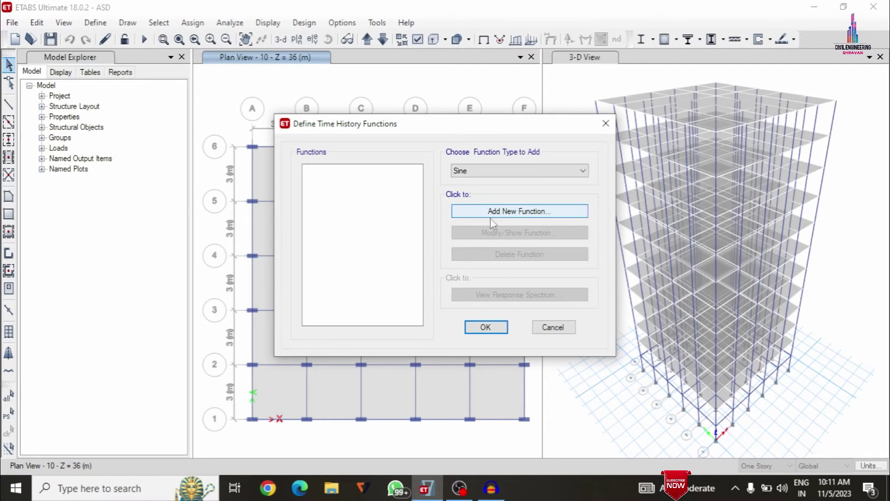
Start a new time history function of type From File and name it THA
{"action": "left_click", "coordinate": [476, 174]}
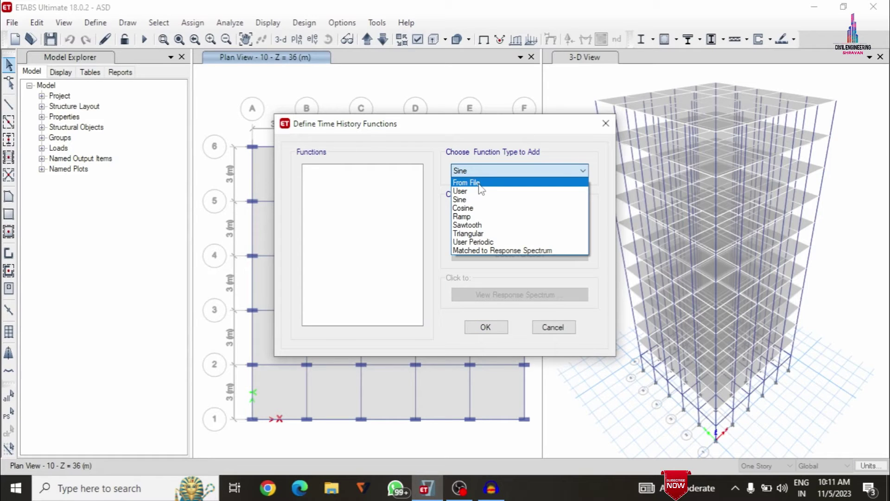
{"action": "left_click", "coordinate": [479, 183]}
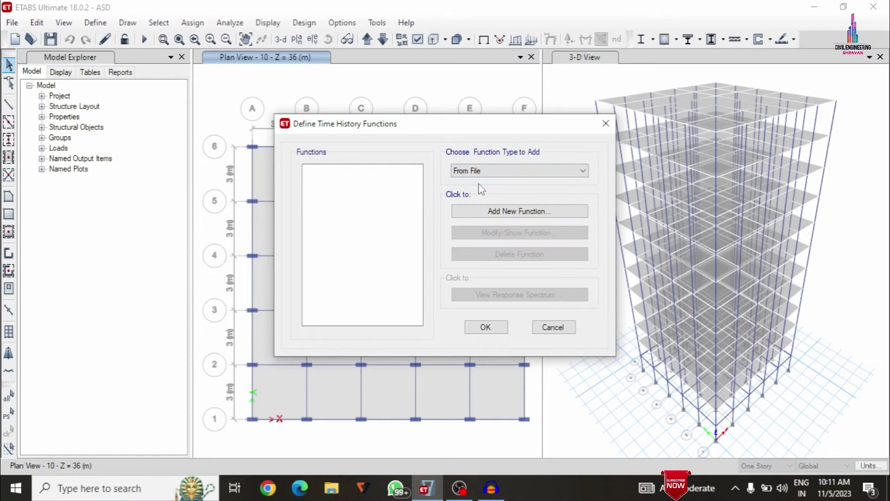
{"action": "left_click", "coordinate": [493, 213]}
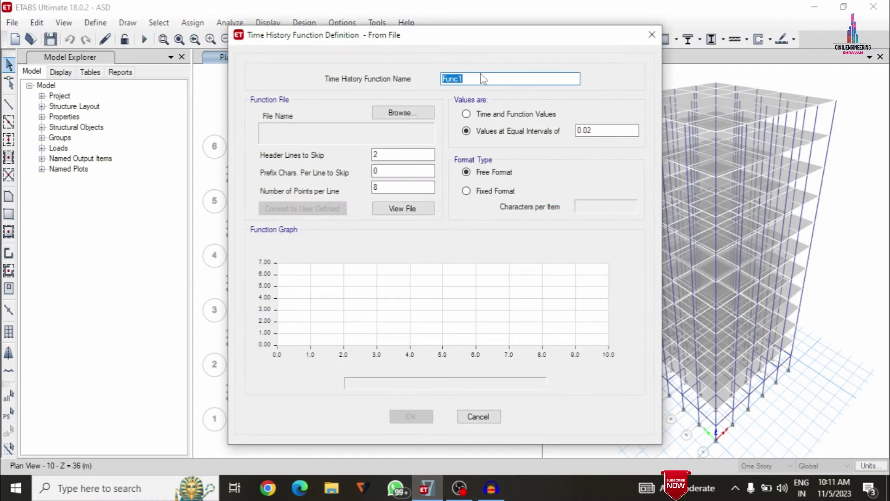
{"action": "type", "text": "THA"}
Browse for the function data file in C:\Program Files\Computers and Structures\ETABS 18\Time History Functions
{"action": "left_click", "coordinate": [389, 118]}
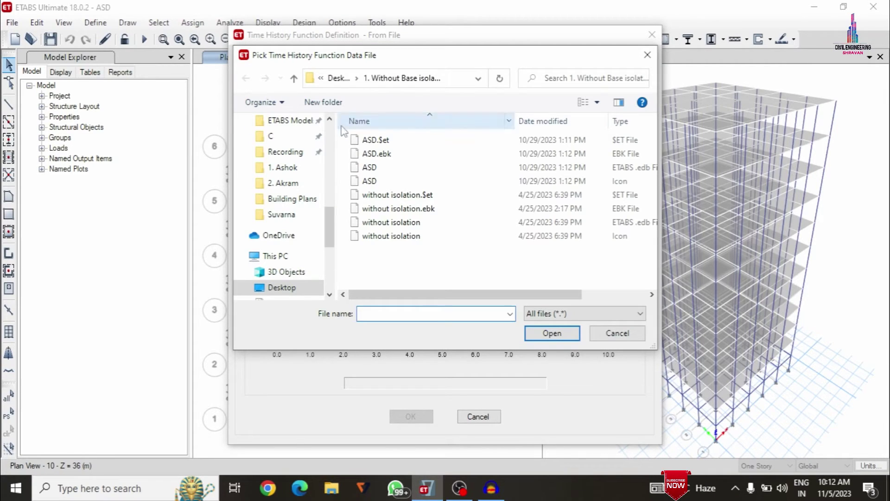
{"action": "left_click", "coordinate": [274, 259]}
{"action": "scroll", "coordinate": [271, 269], "scroll_direction": "down", "scroll_amount": 3}
{"action": "left_click", "coordinate": [281, 251]}
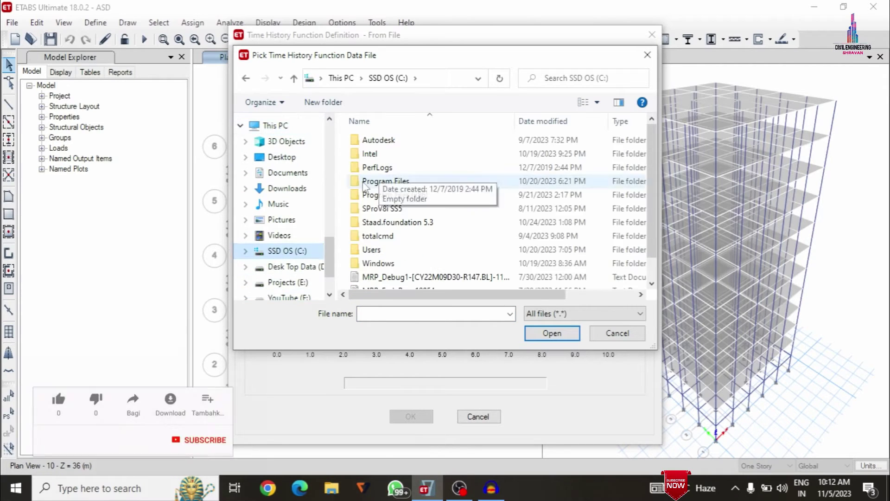
{"action": "double_click", "coordinate": [403, 181]}
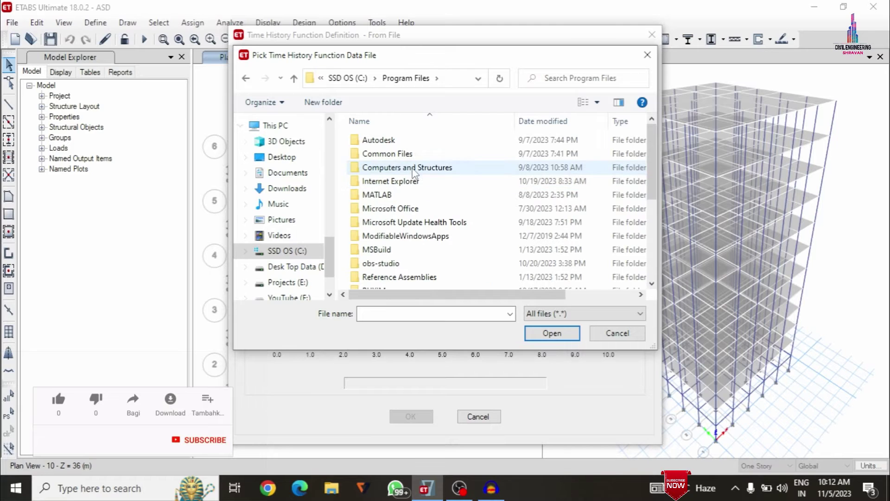
{"action": "double_click", "coordinate": [408, 167]}
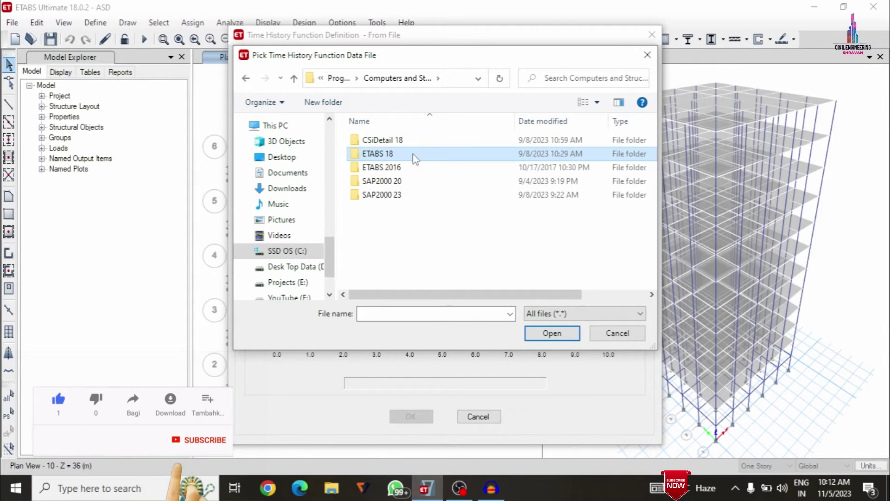
{"action": "double_click", "coordinate": [414, 155]}
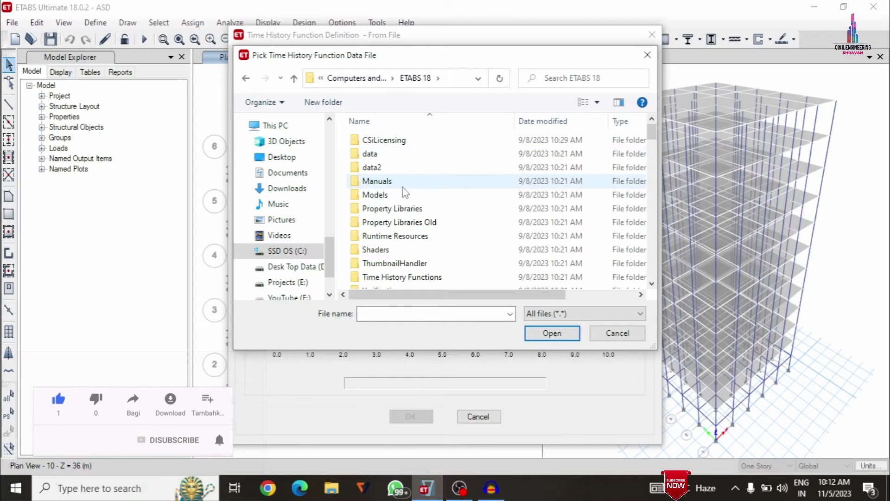
{"action": "scroll", "coordinate": [403, 192], "scroll_direction": "down", "scroll_amount": 3}
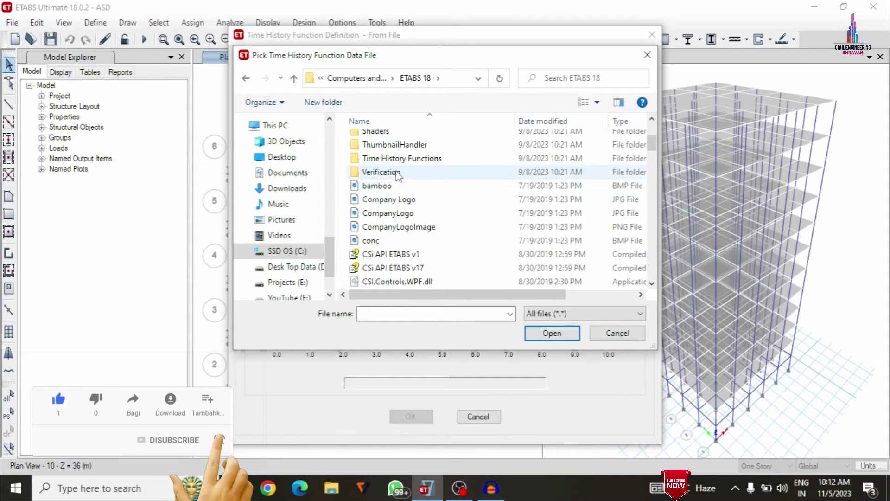
{"action": "double_click", "coordinate": [399, 159]}
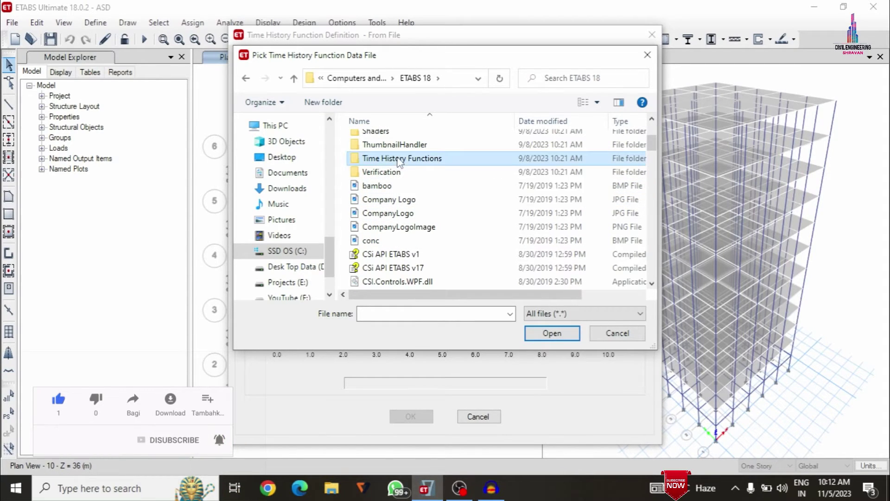
Find the ELCENTRO record among the time history files and load it as the function's data file
{"action": "scroll", "coordinate": [396, 150], "scroll_direction": "down", "scroll_amount": 8}
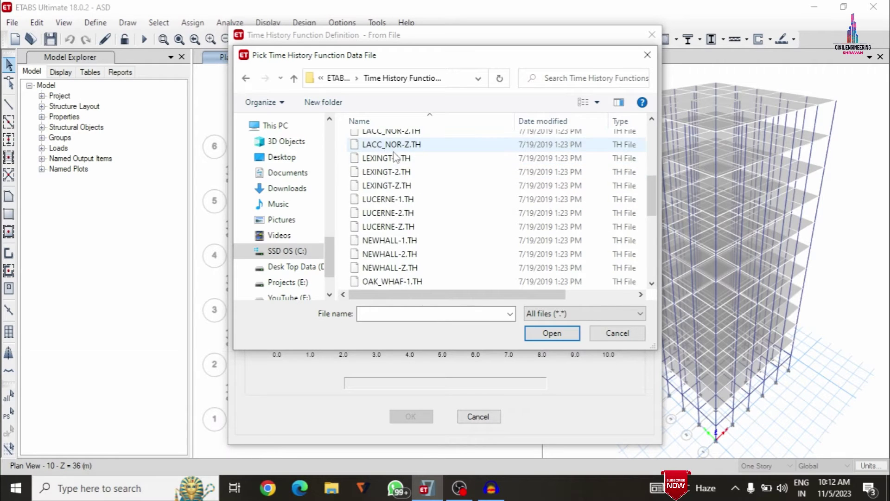
{"action": "scroll", "coordinate": [394, 160], "scroll_direction": "up", "scroll_amount": 6}
{"action": "scroll", "coordinate": [394, 160], "scroll_direction": "up", "scroll_amount": 5}
{"action": "scroll", "coordinate": [392, 161], "scroll_direction": "down", "scroll_amount": 12}
{"action": "scroll", "coordinate": [390, 161], "scroll_direction": "up", "scroll_amount": 12}
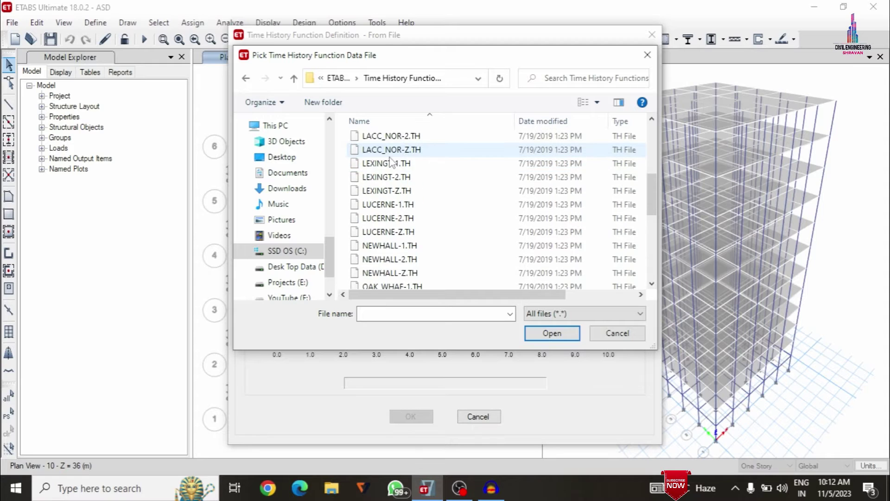
{"action": "scroll", "coordinate": [391, 162], "scroll_direction": "down", "scroll_amount": 1}
{"action": "left_click", "coordinate": [386, 228]}
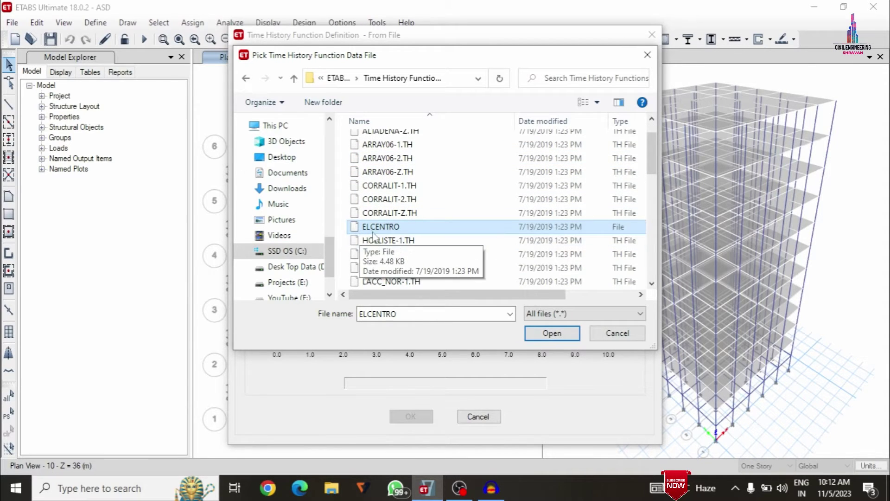
{"action": "left_click", "coordinate": [532, 334]}
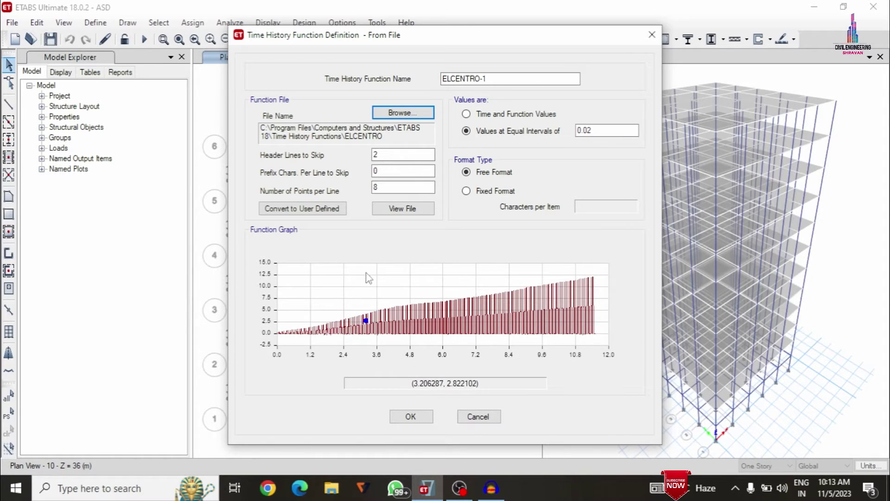
Try reading the ELCENTRO file as time and function values, then return to values at equal intervals of 0.02
{"action": "left_click", "coordinate": [466, 114]}
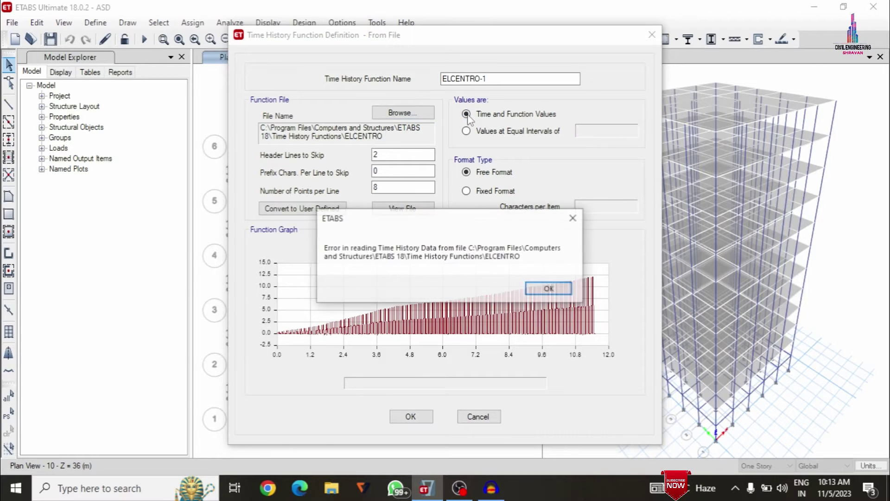
{"action": "left_click", "coordinate": [550, 289]}
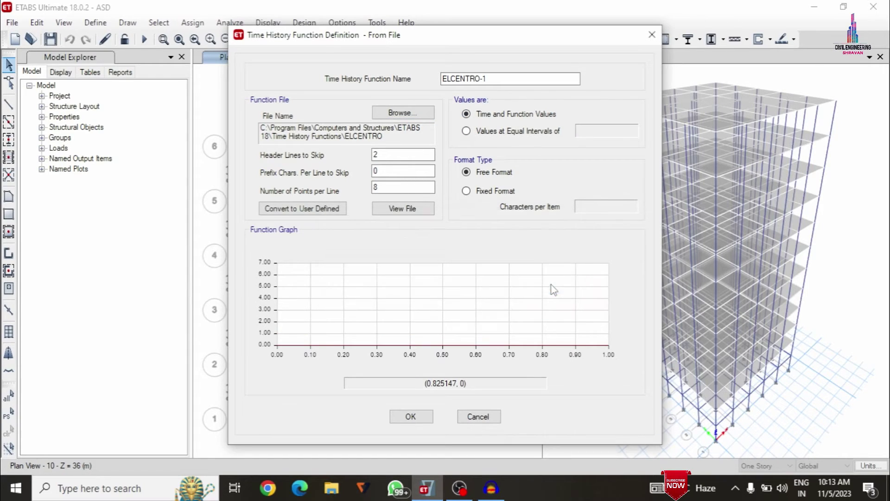
{"action": "left_click", "coordinate": [466, 131]}
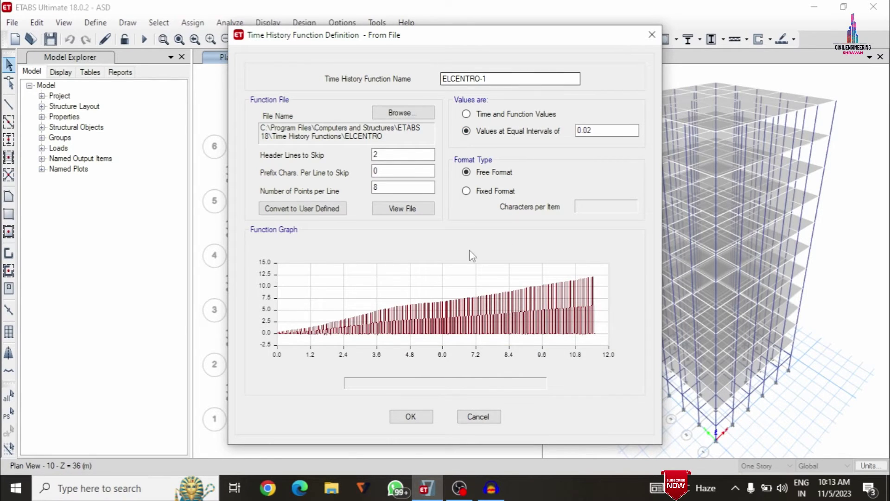
Accept the new El Centro function and close the time history function definitions
{"action": "left_click", "coordinate": [411, 416]}
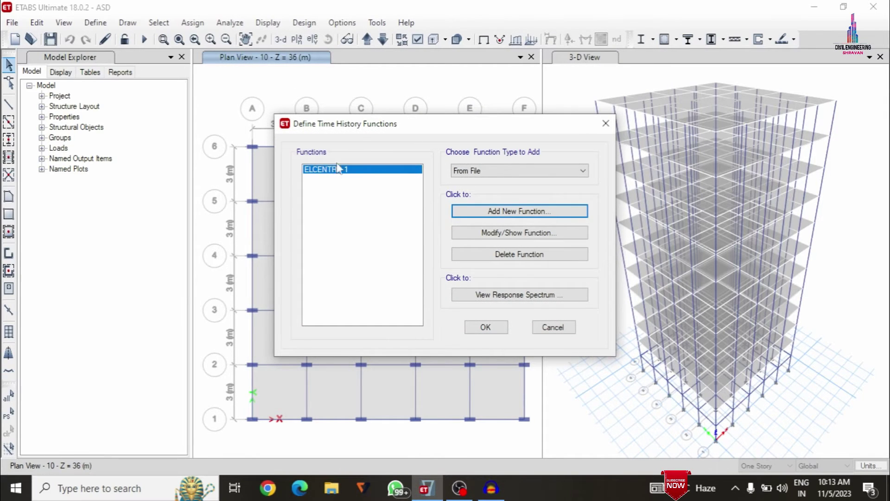
{"action": "left_click", "coordinate": [495, 328]}
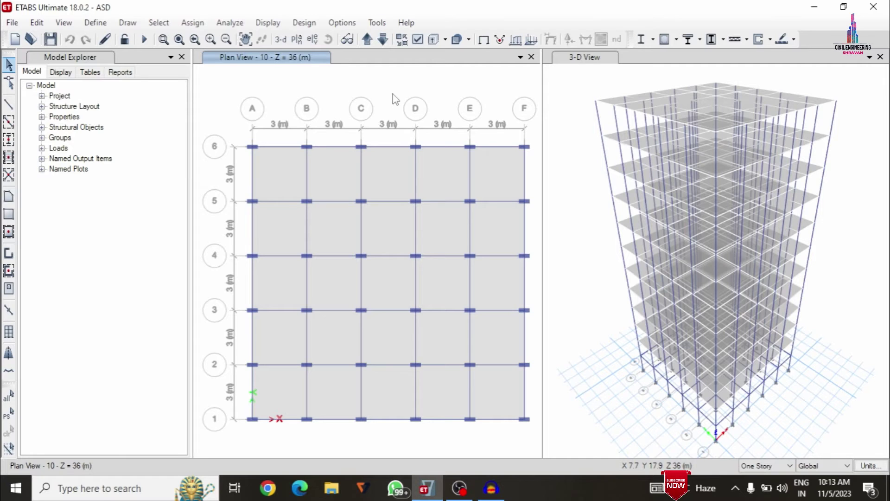
Open the load case definitions and review the existing static and response spectrum cases
{"action": "left_click", "coordinate": [106, 23]}
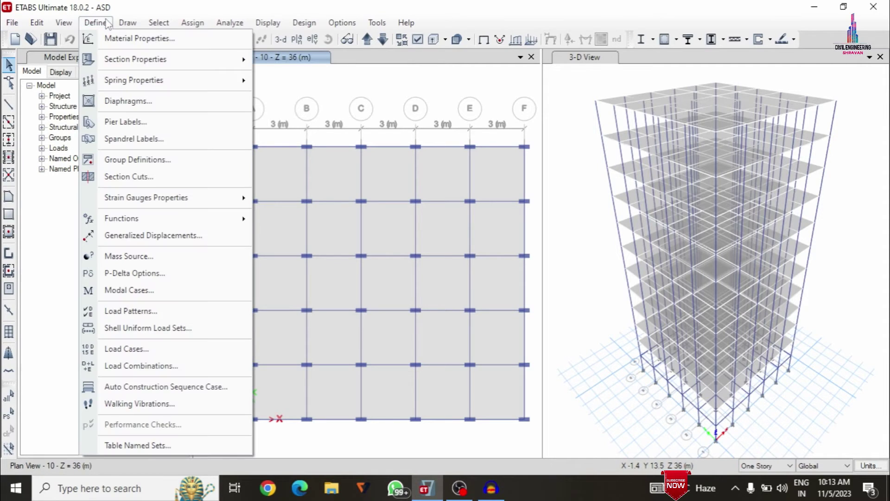
{"action": "left_click", "coordinate": [141, 350]}
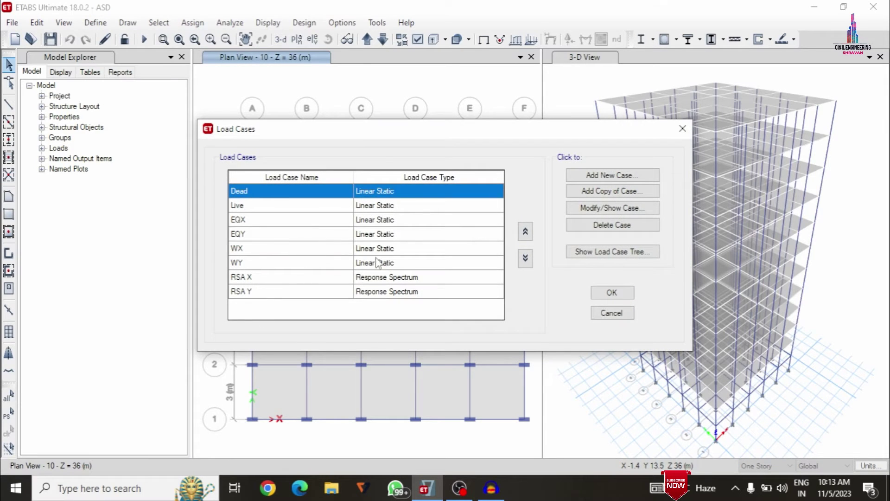
{"action": "left_click", "coordinate": [237, 205]}
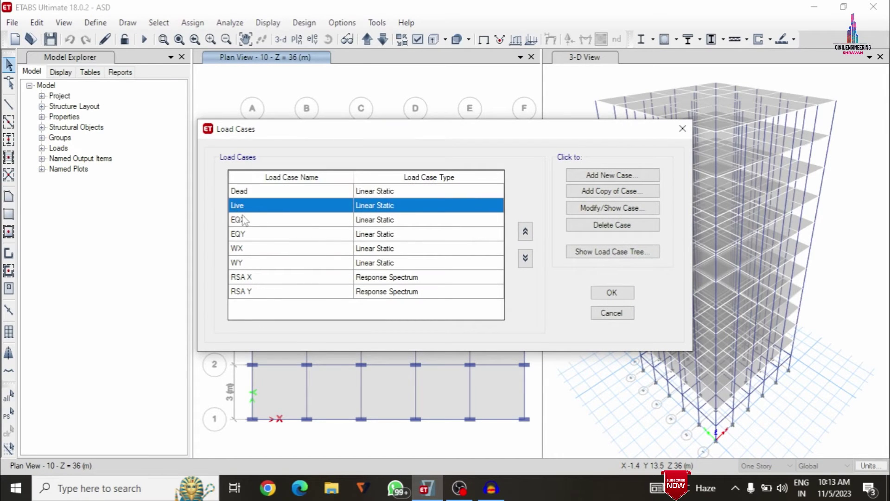
{"action": "left_click", "coordinate": [244, 220]}
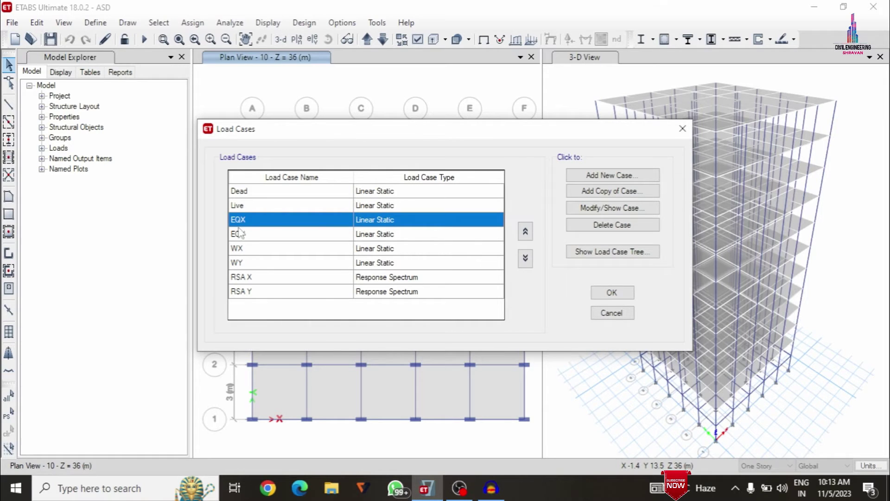
{"action": "left_click", "coordinate": [240, 233]}
{"action": "left_click", "coordinate": [239, 262]}
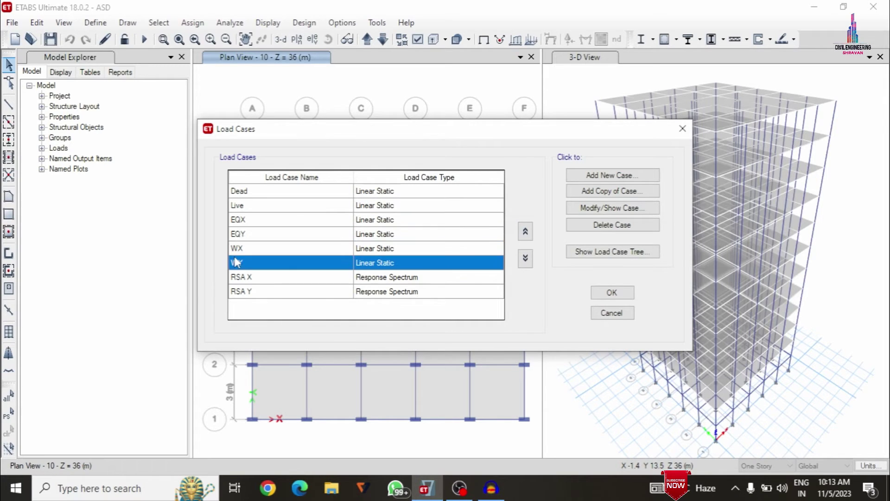
{"action": "left_click", "coordinate": [240, 290]}
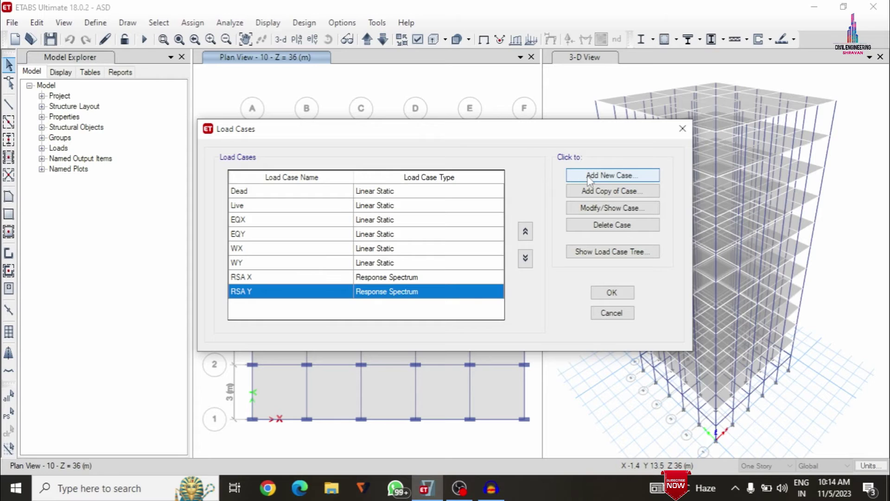
Add a new load case named THA X with type Time History and subtype Nonlinear Modal (FNA)
{"action": "left_click", "coordinate": [591, 176]}
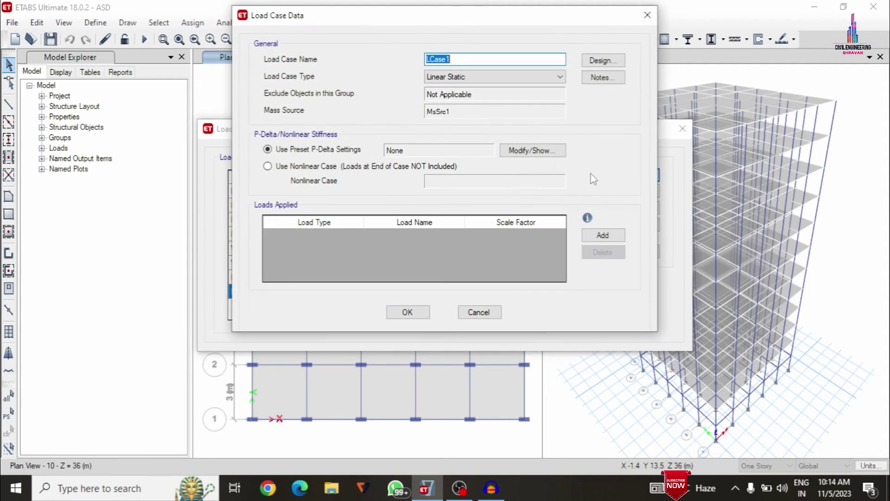
{"action": "type", "text": "THA X"}
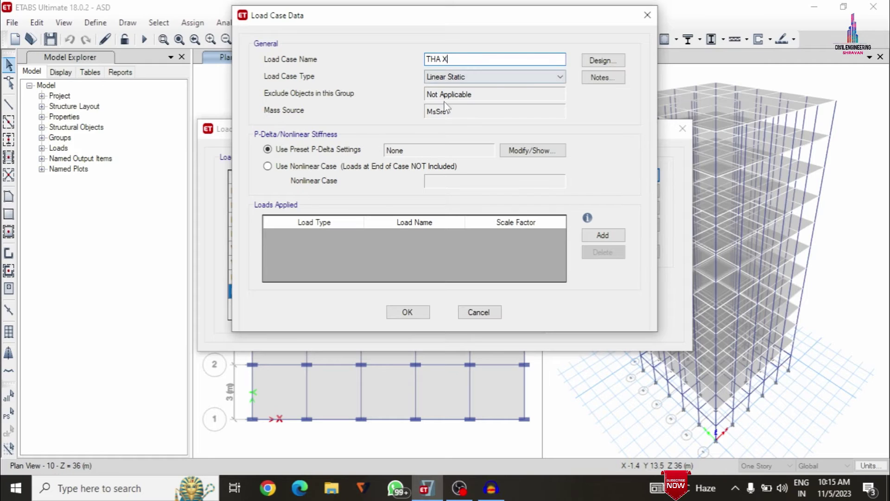
{"action": "left_click", "coordinate": [448, 78]}
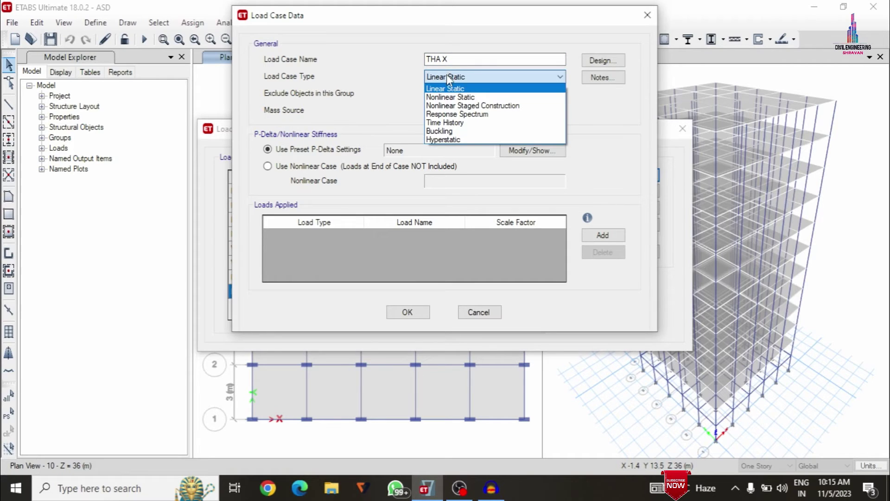
{"action": "left_click", "coordinate": [443, 123]}
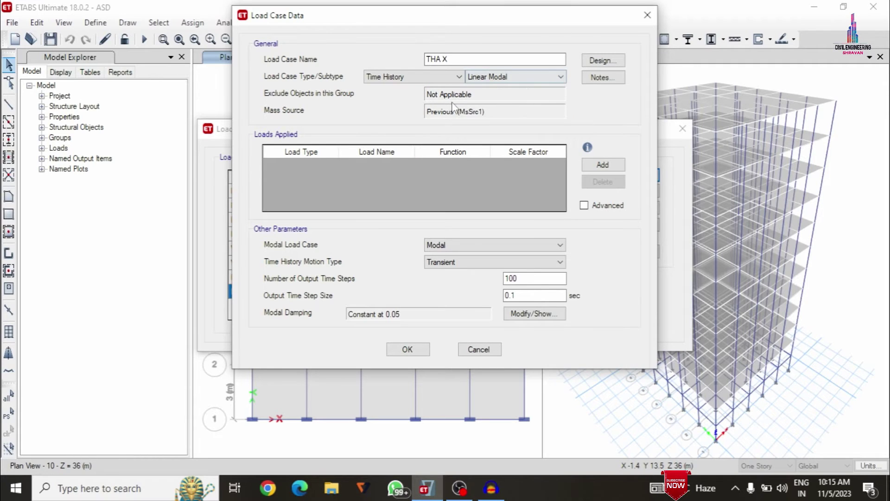
{"action": "left_click", "coordinate": [529, 79]}
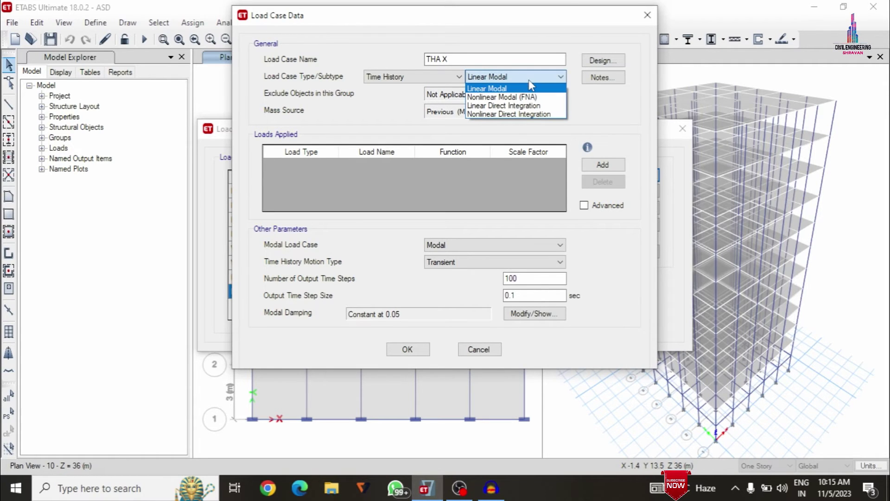
{"action": "left_click", "coordinate": [507, 97]}
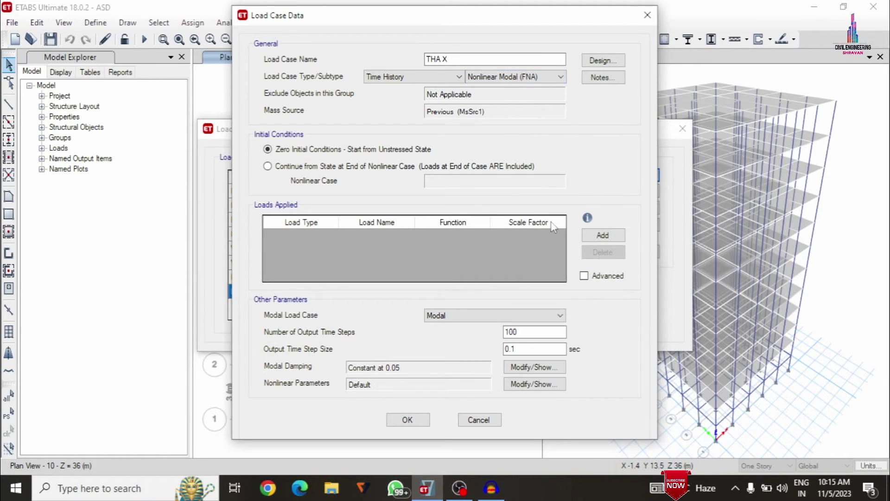
Apply an Acceleration load in direction U1 with function ELCENTRO-1 to the THA X case and accept the case
{"action": "left_click", "coordinate": [603, 236]}
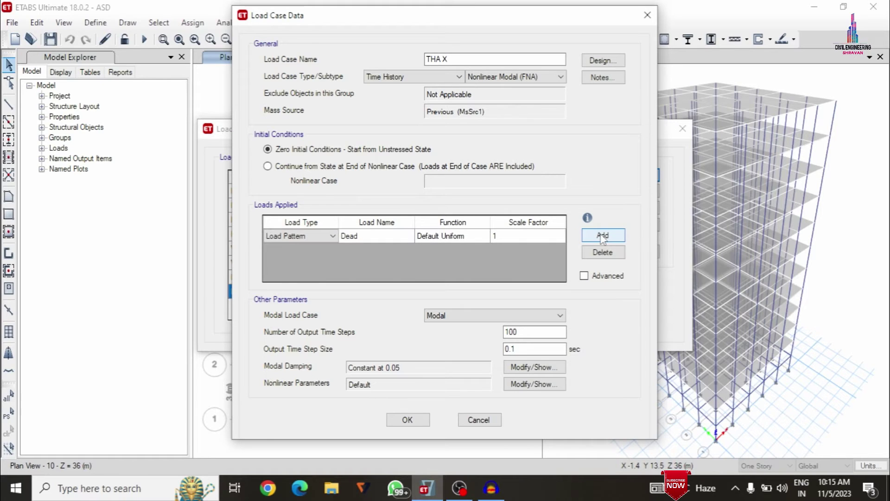
{"action": "left_click", "coordinate": [323, 239]}
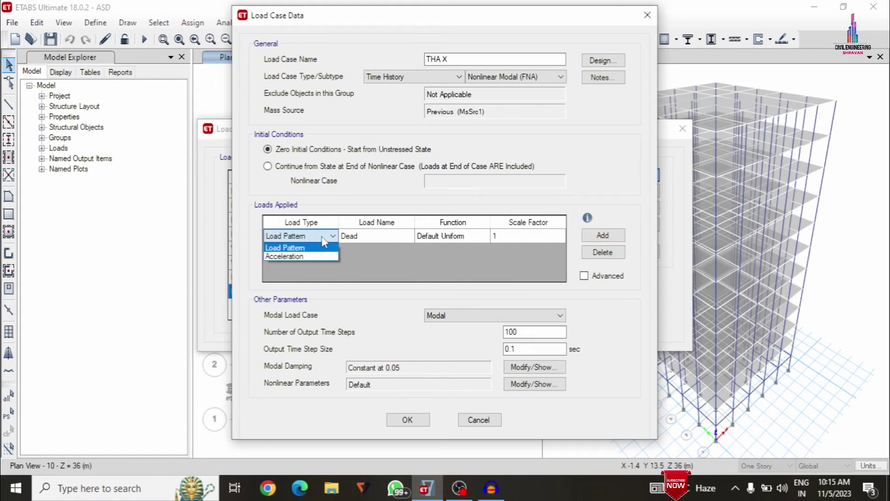
{"action": "left_click", "coordinate": [307, 257]}
{"action": "left_click", "coordinate": [367, 234]}
{"action": "left_click", "coordinate": [368, 237]}
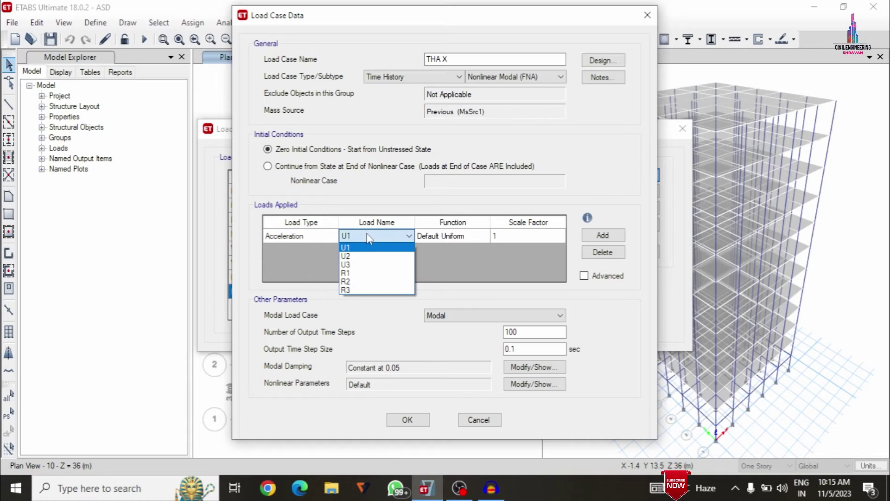
{"action": "left_click", "coordinate": [367, 247]}
{"action": "left_click", "coordinate": [460, 236]}
{"action": "left_click", "coordinate": [460, 235]}
{"action": "left_click", "coordinate": [435, 257]}
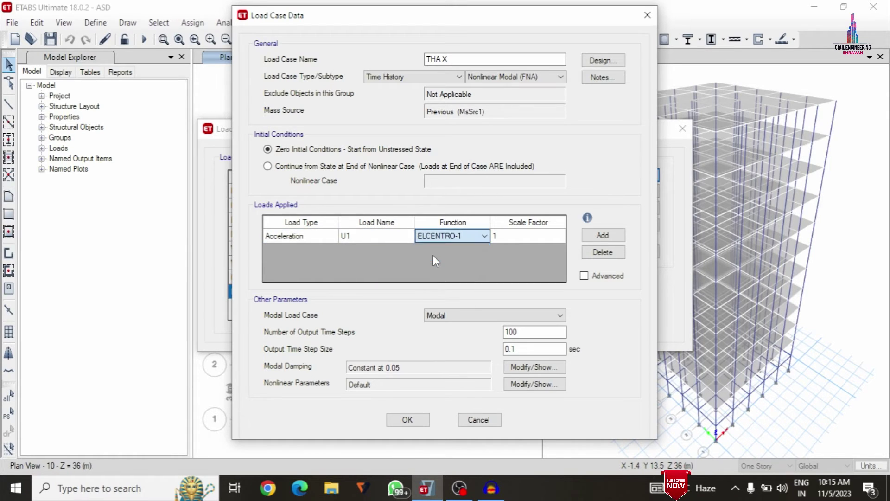
{"action": "left_click", "coordinate": [592, 238]}
{"action": "left_click", "coordinate": [602, 251]}
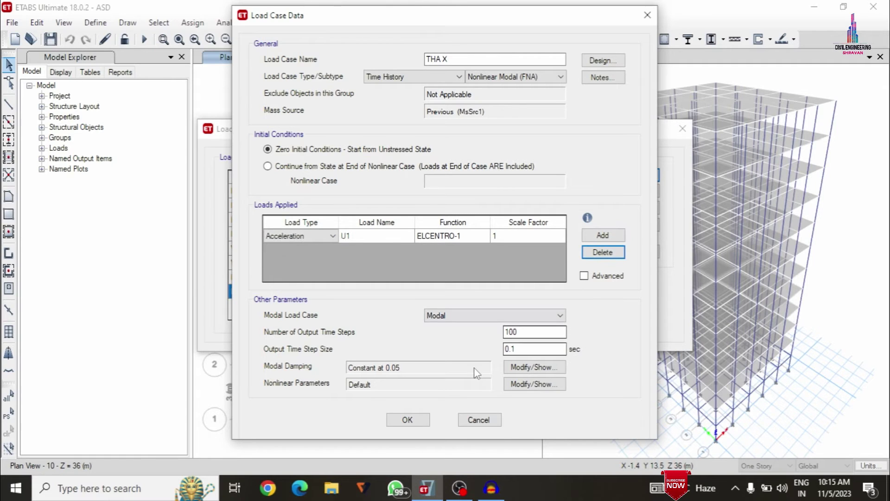
{"action": "left_click", "coordinate": [406, 419]}
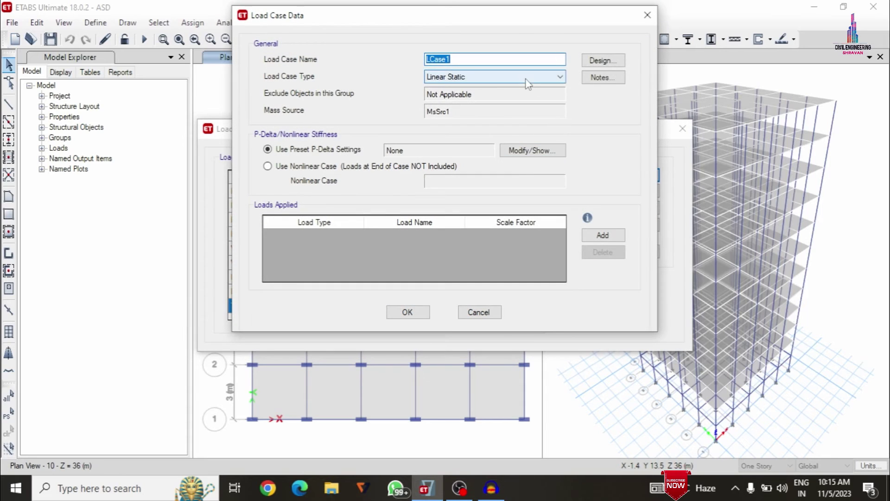
Define a new load case named THAY with type Time History and subtype Nonlinear Modal (FNA)
{"action": "type", "text": "THAY"}
{"action": "left_click", "coordinate": [496, 77]}
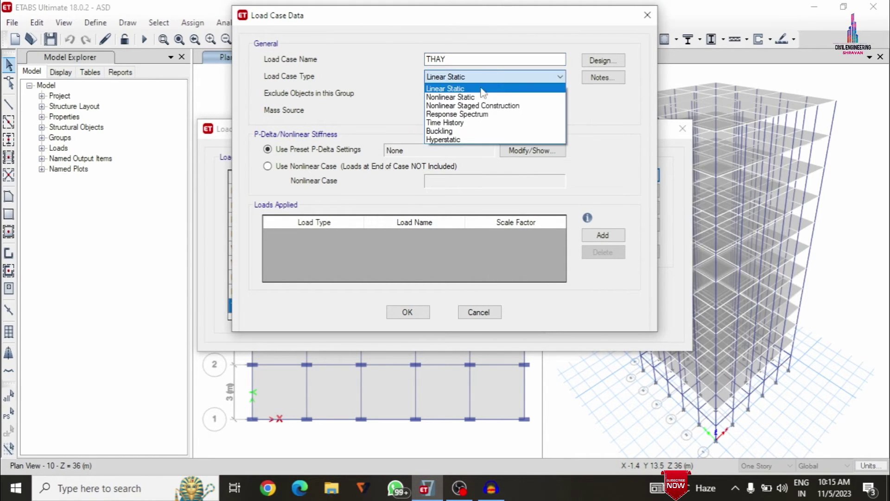
{"action": "left_click", "coordinate": [460, 122]}
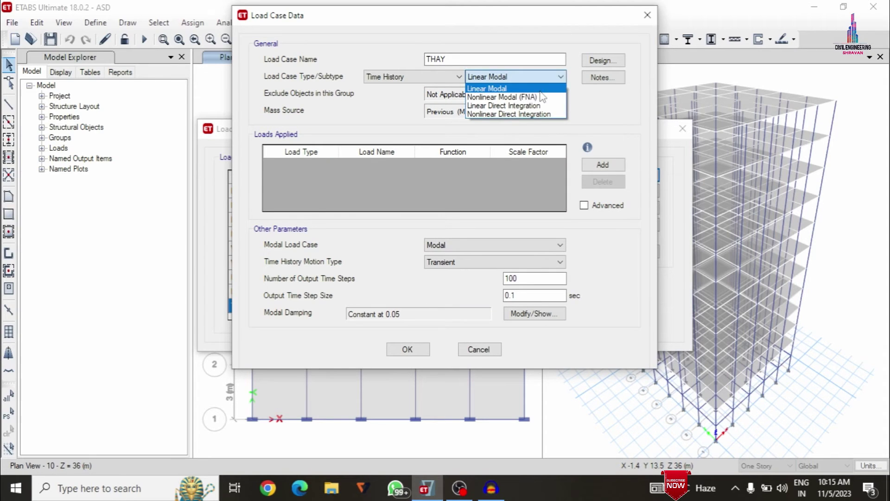
{"action": "left_click", "coordinate": [510, 97]}
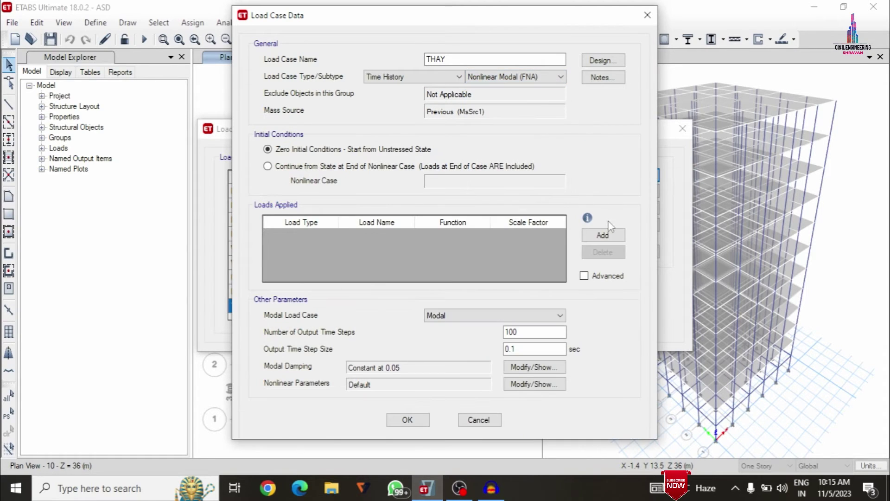
Apply an Acceleration load in direction U2 with function ELCENTRO-1 to the THAY case and accept the case
{"action": "left_click", "coordinate": [602, 235]}
{"action": "left_click", "coordinate": [331, 236]}
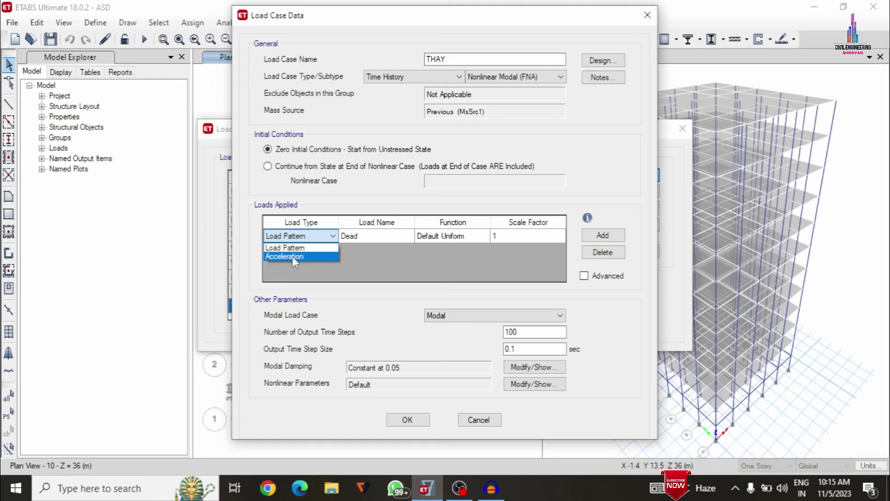
{"action": "left_click", "coordinate": [292, 256]}
{"action": "left_click", "coordinate": [391, 237]}
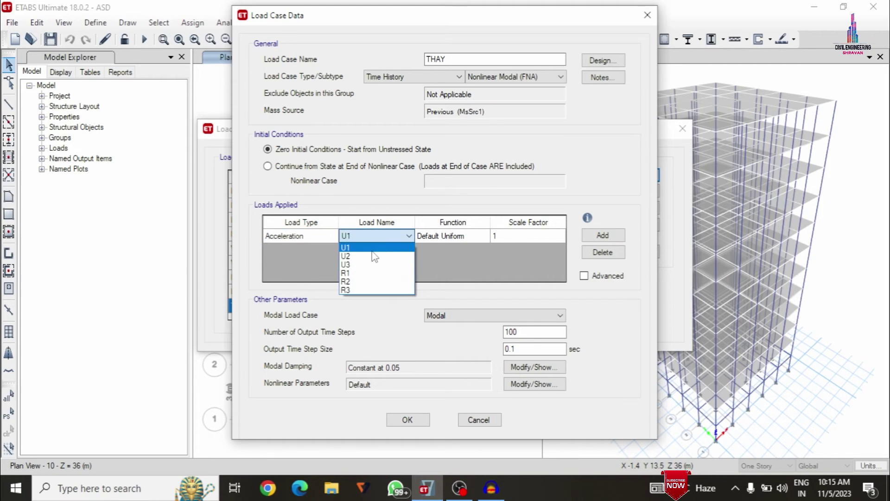
{"action": "left_click", "coordinate": [368, 254]}
{"action": "left_click", "coordinate": [424, 235]}
{"action": "left_click", "coordinate": [427, 237]}
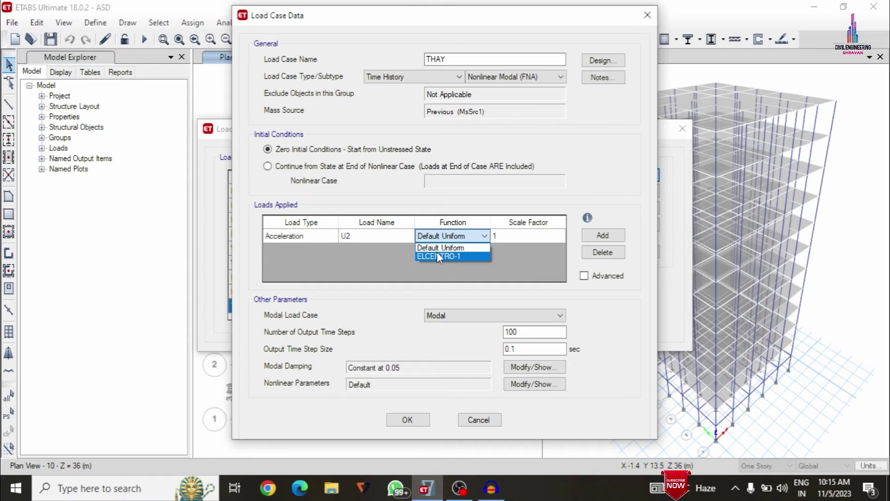
{"action": "left_click", "coordinate": [436, 255]}
{"action": "left_click", "coordinate": [603, 235]}
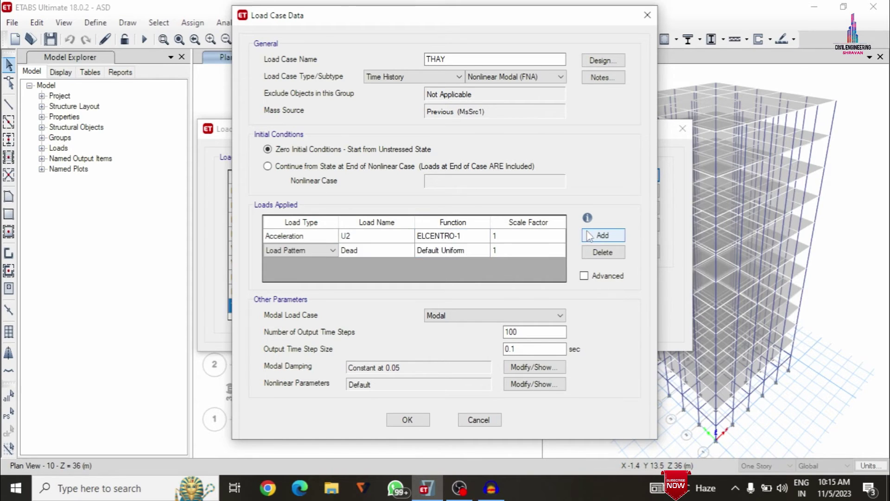
{"action": "left_click", "coordinate": [600, 254]}
{"action": "left_click", "coordinate": [407, 419]}
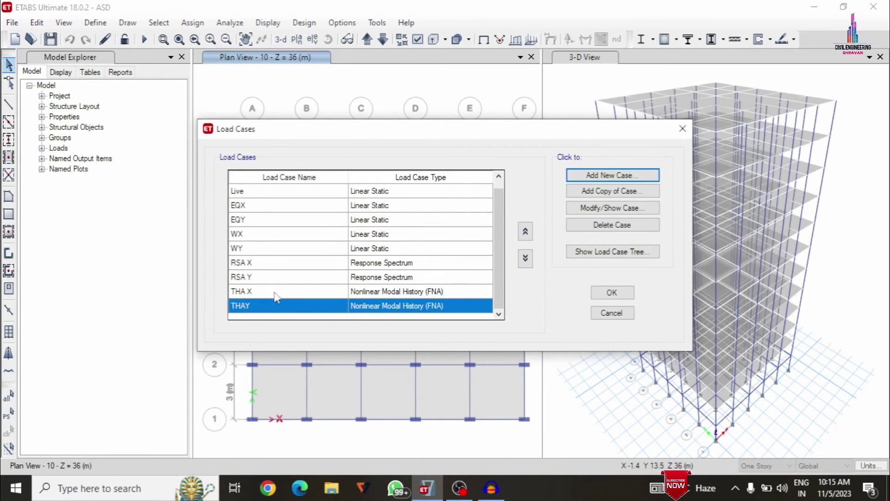
Look over the THA X and THAY entries in the load case list and accept the load case definitions
{"action": "left_click", "coordinate": [252, 293]}
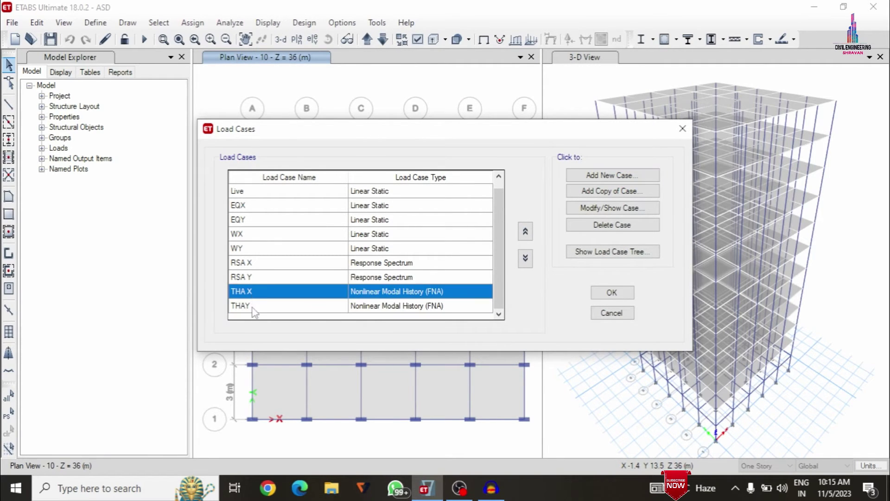
{"action": "left_click", "coordinate": [255, 308]}
{"action": "left_click", "coordinate": [621, 294]}
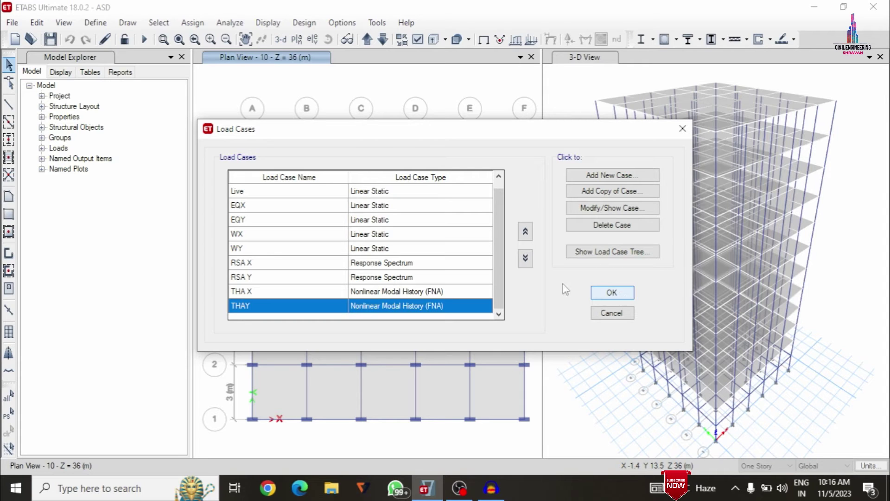
{"action": "left_click", "coordinate": [603, 293]}
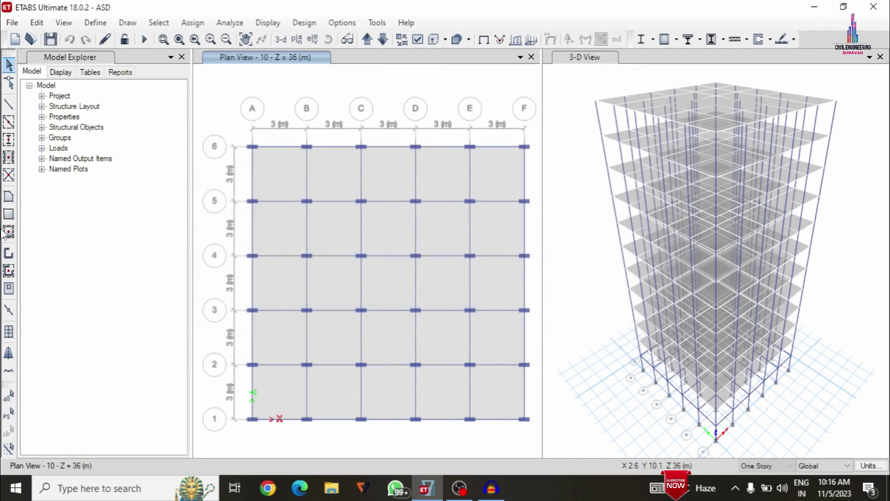
Check the model for joints/joints, joints/frames and joints/shells within tolerance, and close the check report
{"action": "left_click", "coordinate": [239, 27]}
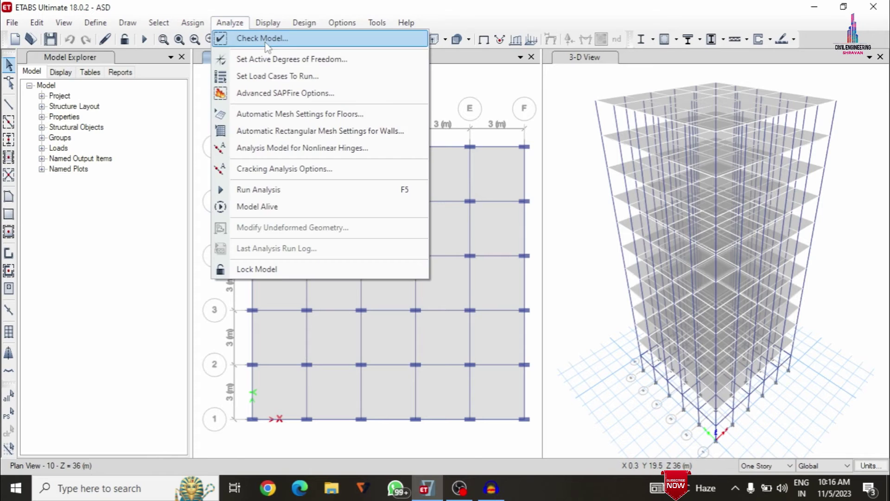
{"action": "left_click", "coordinate": [250, 38]}
{"action": "left_click", "coordinate": [346, 107]}
{"action": "left_click", "coordinate": [345, 121]}
{"action": "left_click", "coordinate": [346, 134]}
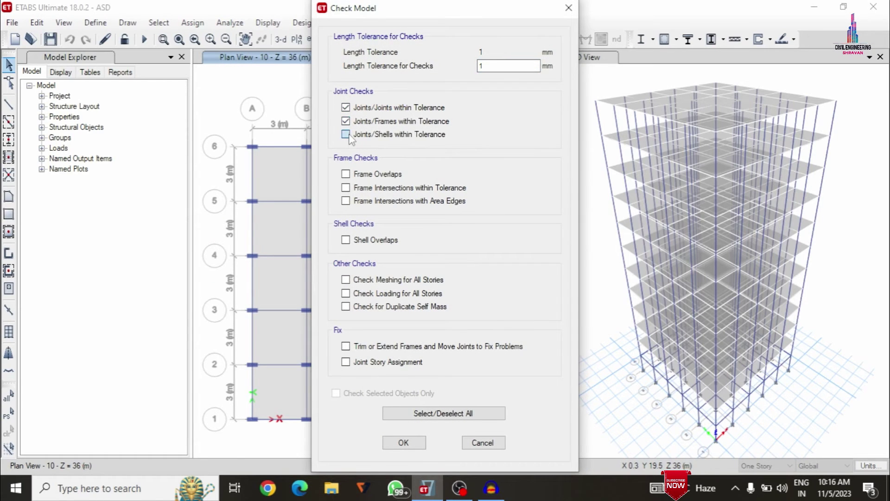
{"action": "left_click", "coordinate": [405, 442]}
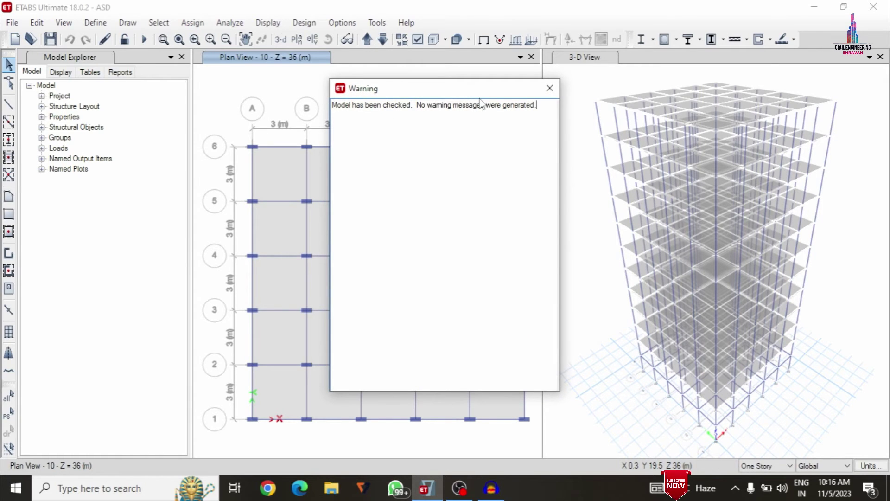
{"action": "left_click", "coordinate": [549, 88]}
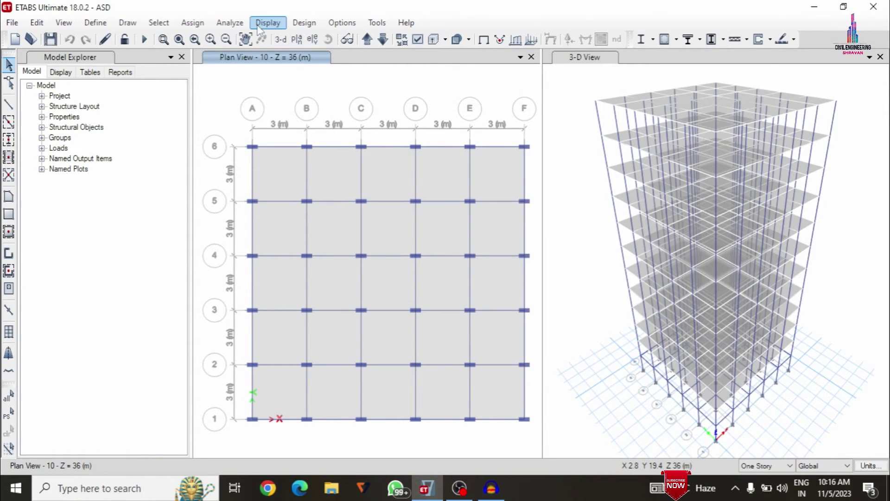
Set the RSA X and RSA Y cases to Do Not Run and run the analysis
{"action": "left_click", "coordinate": [230, 23]}
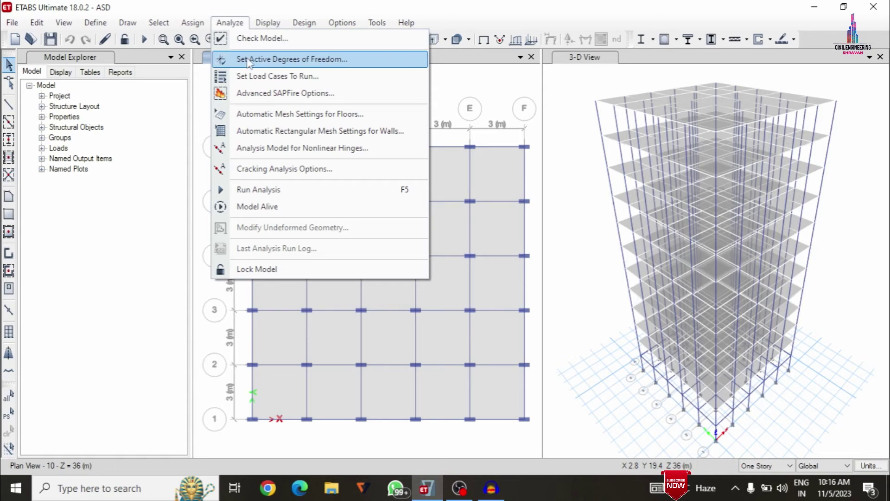
{"action": "left_click", "coordinate": [264, 76]}
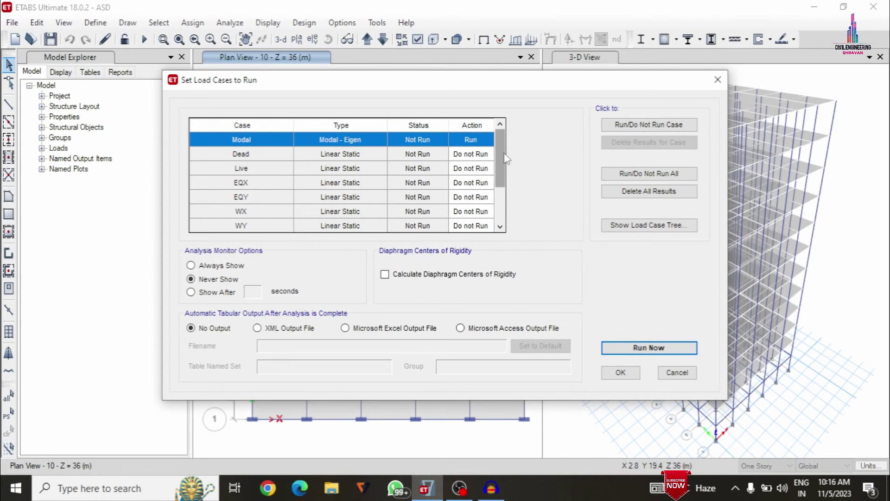
{"action": "scroll", "coordinate": [507, 159], "scroll_direction": "down", "scroll_amount": 2}
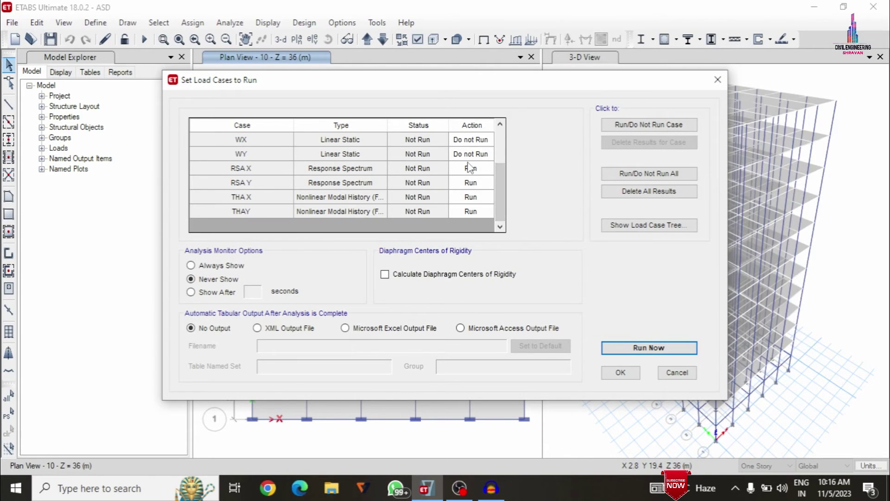
{"action": "left_click", "coordinate": [470, 167]}
{"action": "left_click", "coordinate": [649, 125]}
{"action": "left_click", "coordinate": [471, 184]}
{"action": "left_click", "coordinate": [609, 124]}
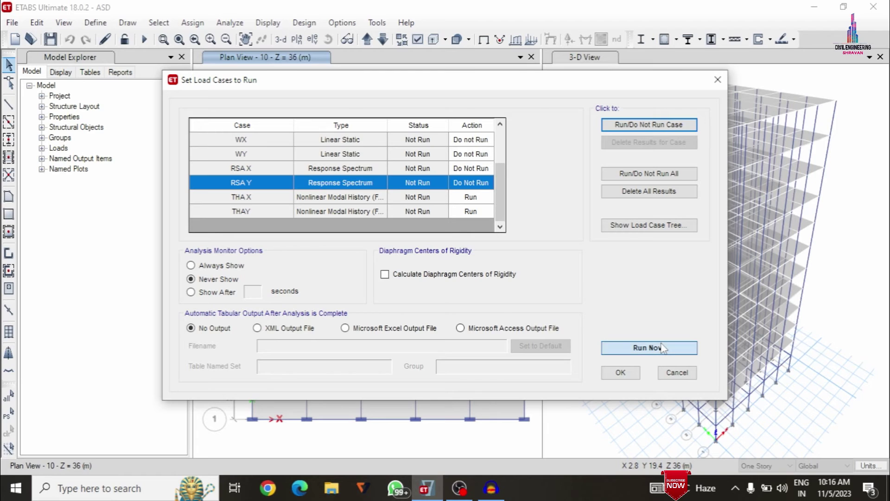
{"action": "left_click", "coordinate": [663, 347]}
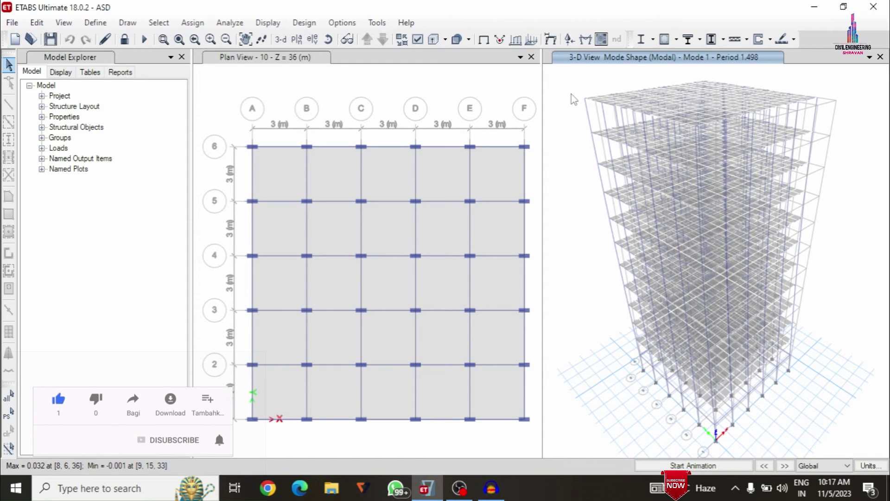
Show the building's deformed shape for load case THA X in the 3-D view
{"action": "left_click", "coordinate": [271, 23]}
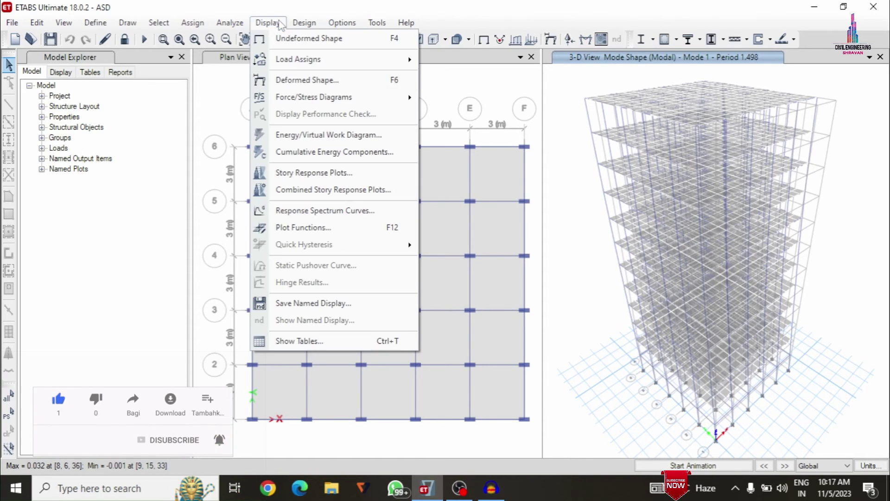
{"action": "left_click", "coordinate": [308, 86]}
{"action": "left_click", "coordinate": [359, 79]}
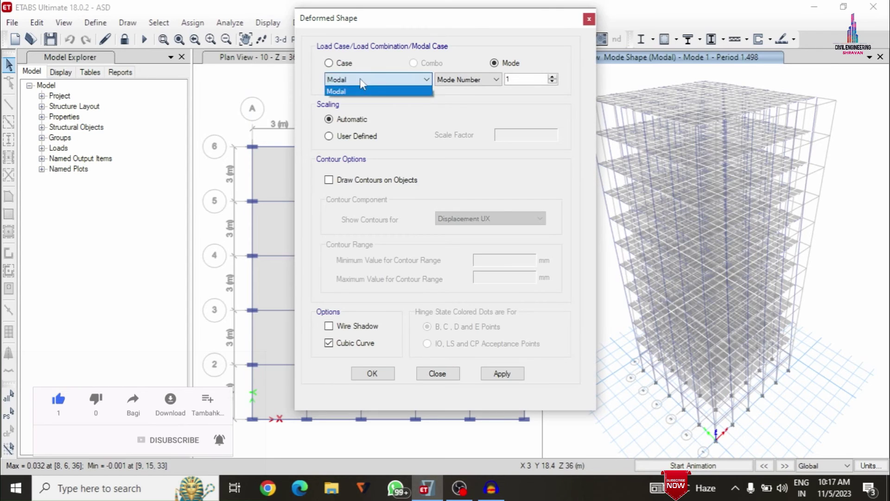
{"action": "left_click", "coordinate": [355, 77]}
{"action": "left_click", "coordinate": [329, 63]}
{"action": "left_click", "coordinate": [371, 79]}
{"action": "left_click", "coordinate": [349, 89]}
{"action": "left_click", "coordinate": [491, 375]}
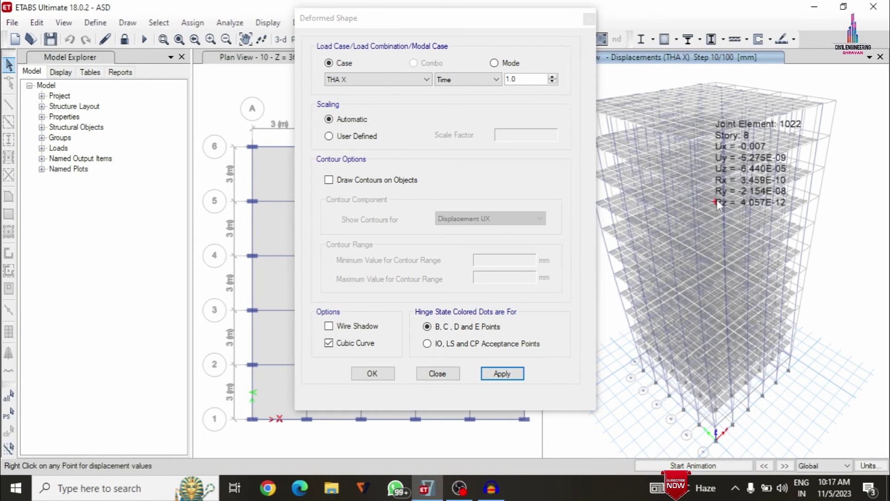
Show the deformed shape for load case THAY and close the deformed shape settings
{"action": "left_click", "coordinate": [364, 80]}
{"action": "left_click", "coordinate": [348, 101]}
{"action": "left_click", "coordinate": [505, 376]}
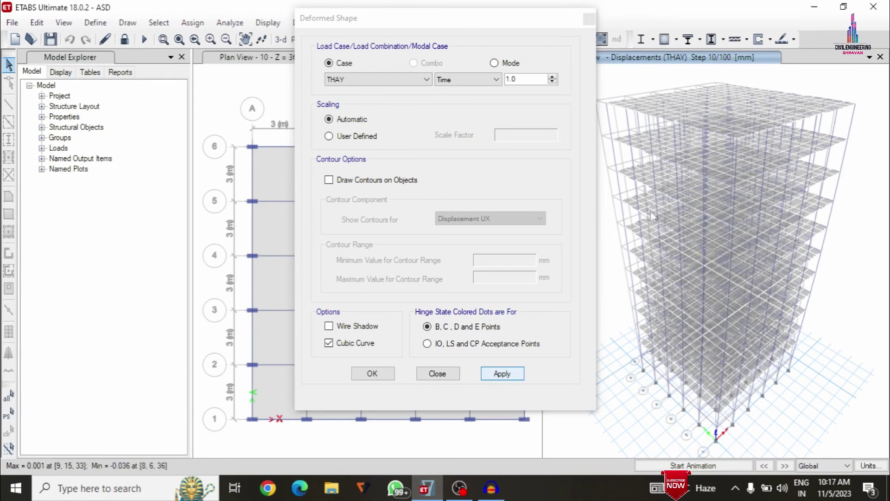
{"action": "left_click", "coordinate": [590, 19]}
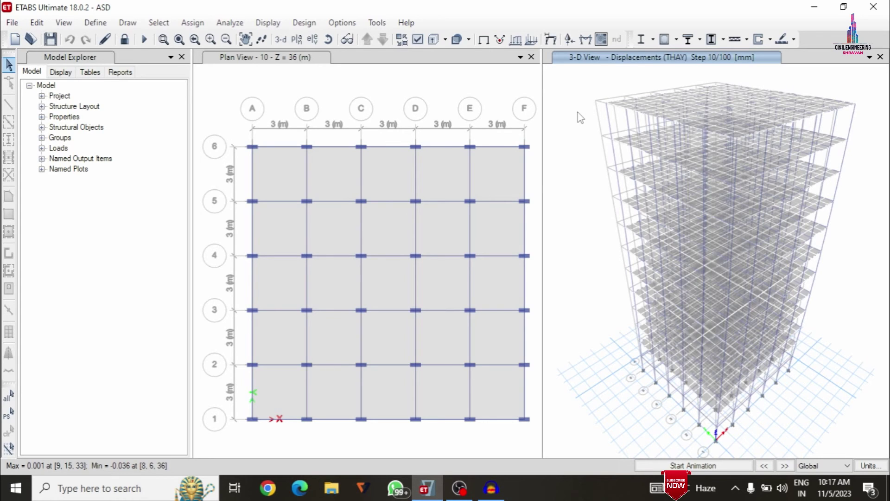
Open the time history plot functions for load case THA X and widen the plot window
{"action": "left_click", "coordinate": [277, 24]}
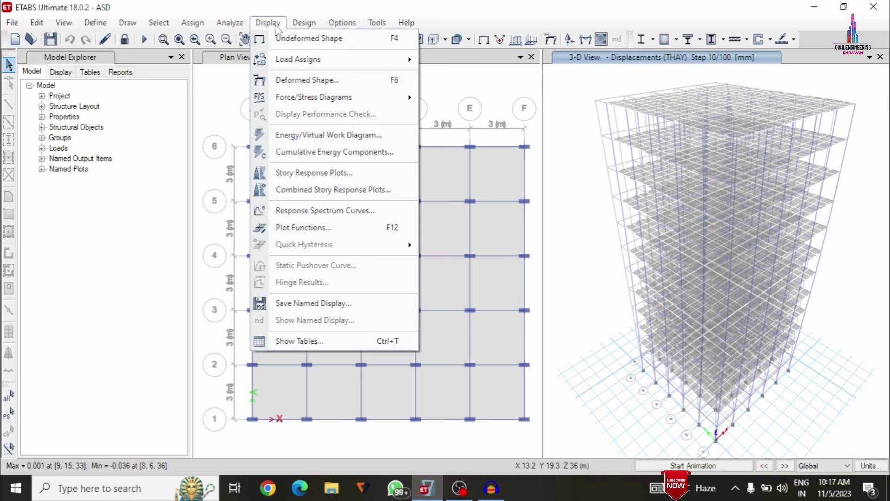
{"action": "left_click", "coordinate": [320, 226]}
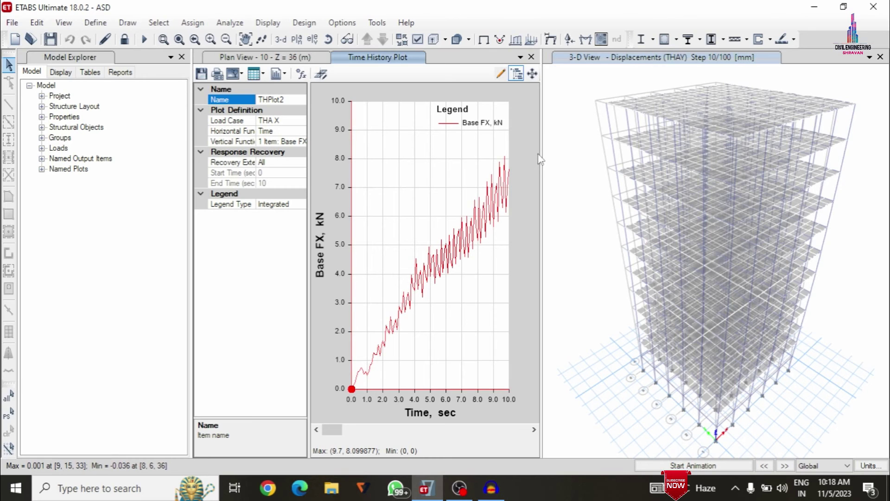
{"action": "left_click_drag", "start_coordinate": [542, 153], "coordinate": [628, 153]}
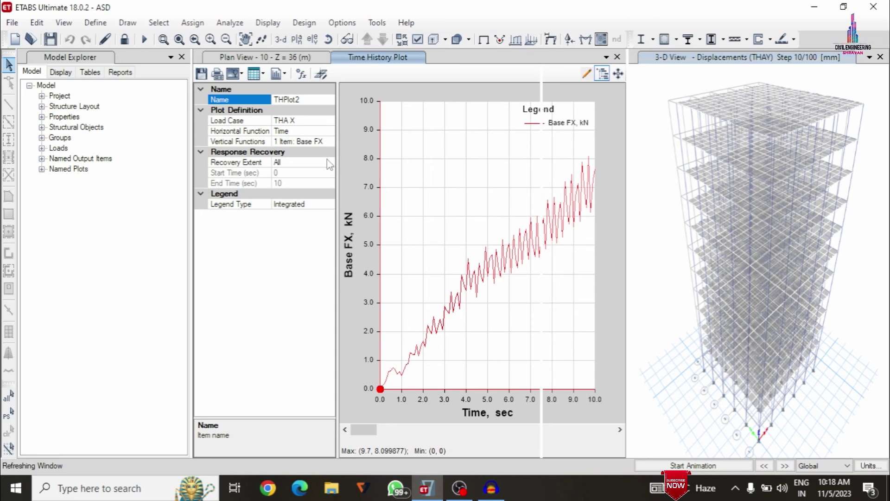
Switch the time history plot of Base FX to load case THAY and close the plot
{"action": "left_click", "coordinate": [304, 131]}
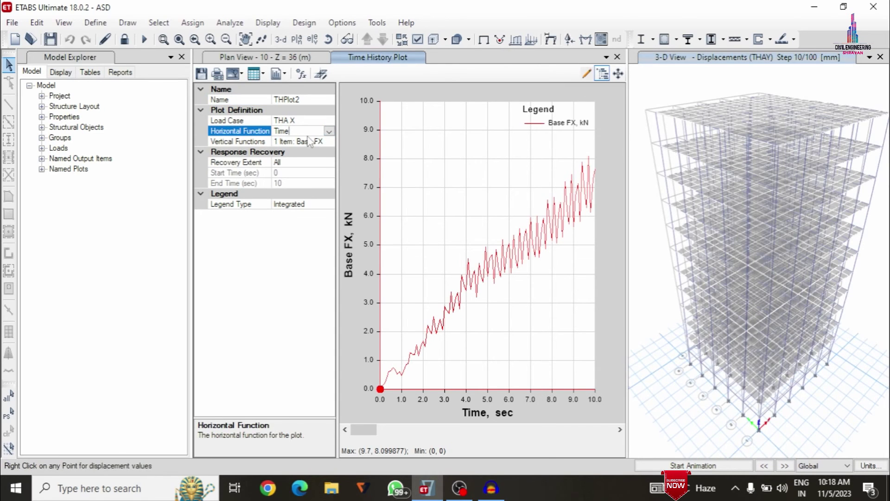
{"action": "left_click", "coordinate": [328, 132]}
{"action": "left_click", "coordinate": [329, 133]}
{"action": "left_click", "coordinate": [320, 120]}
{"action": "left_click", "coordinate": [329, 120]}
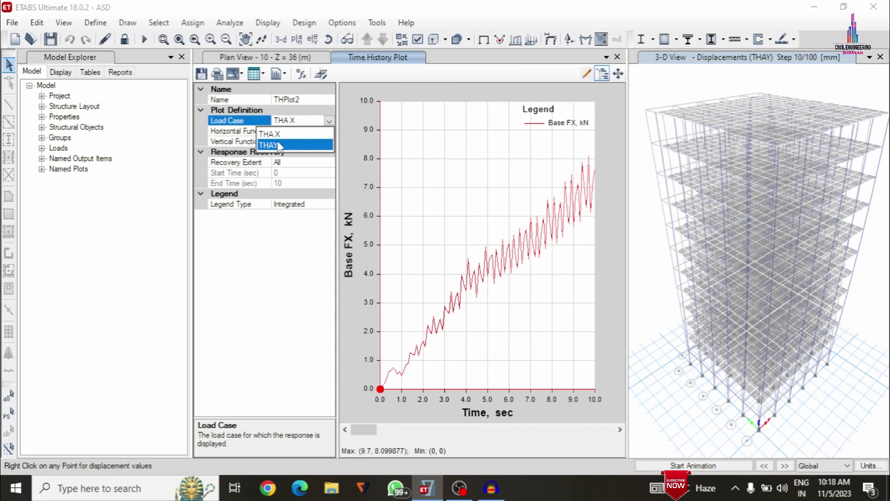
{"action": "left_click", "coordinate": [281, 145]}
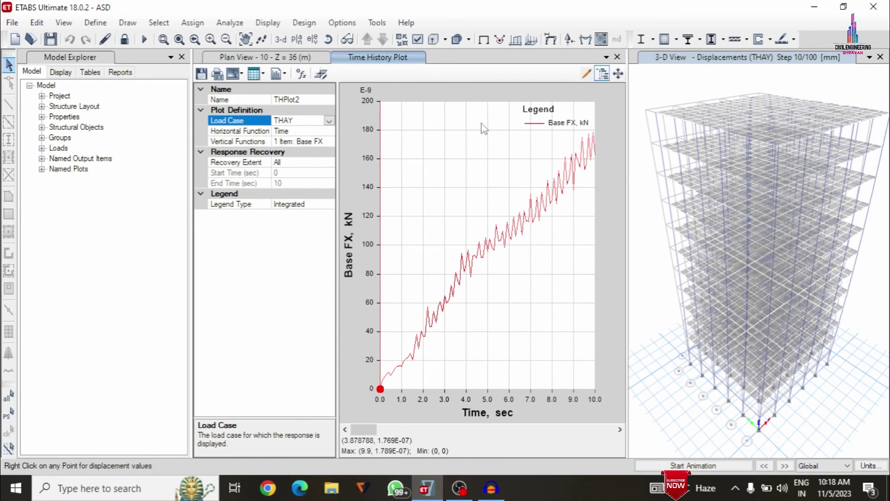
{"action": "left_click", "coordinate": [329, 98]}
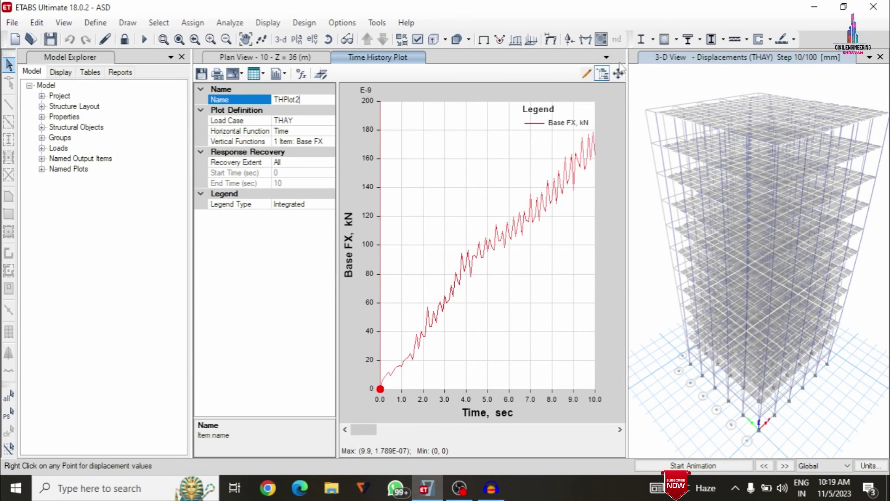
{"action": "left_click", "coordinate": [617, 57]}
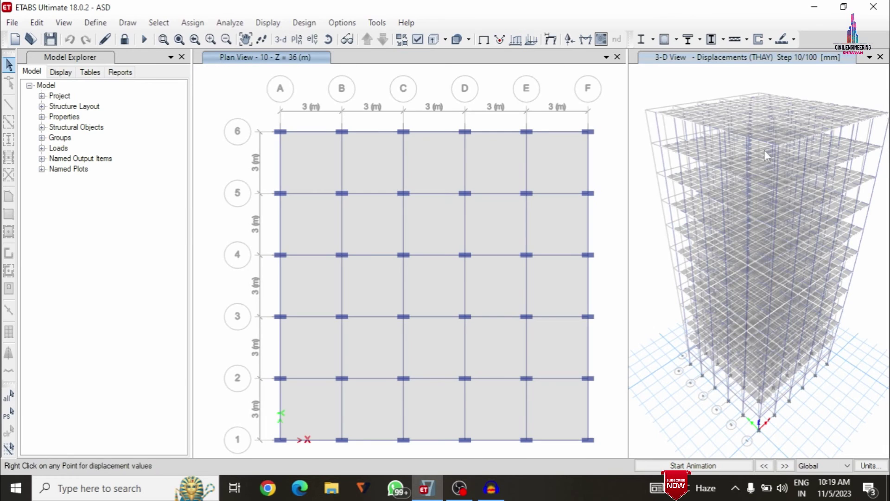
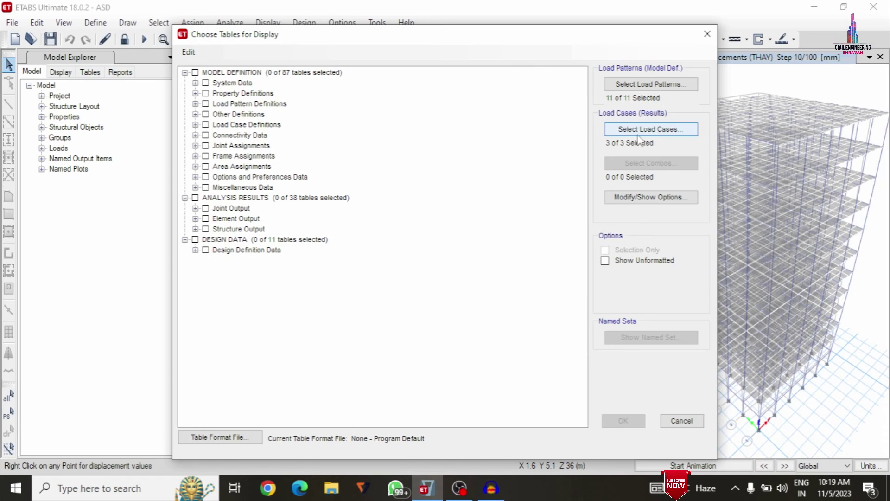
Limit the load cases for the result tables to THA X and THAY
{"action": "left_click", "coordinate": [649, 129]}
{"action": "left_click", "coordinate": [334, 140]}
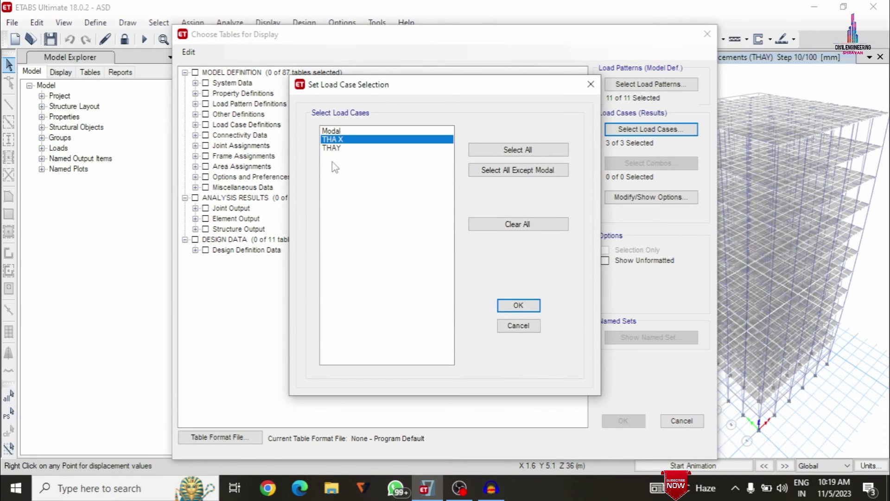
{"action": "left_click", "coordinate": [338, 149], "text": "ctrl"}
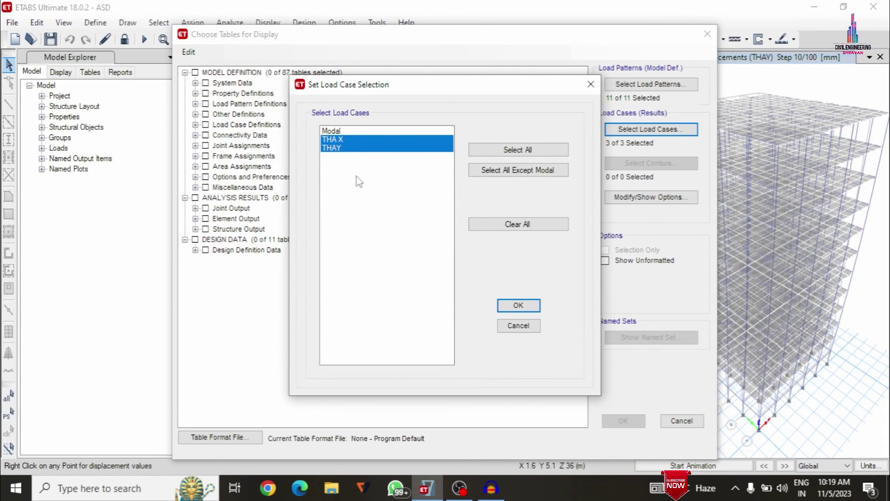
{"action": "left_click", "coordinate": [518, 305]}
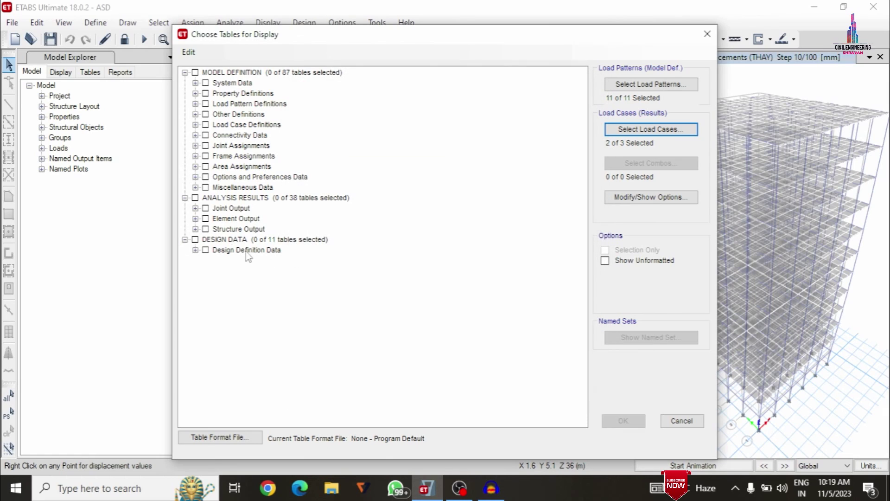
Include the Story Drifts table from the joint displacement results in the tables for display
{"action": "left_click", "coordinate": [195, 250]}
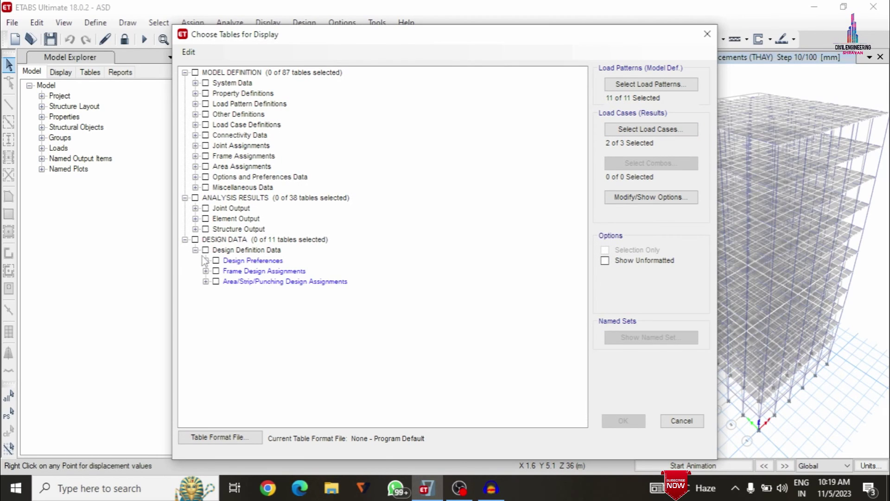
{"action": "left_click", "coordinate": [195, 208]}
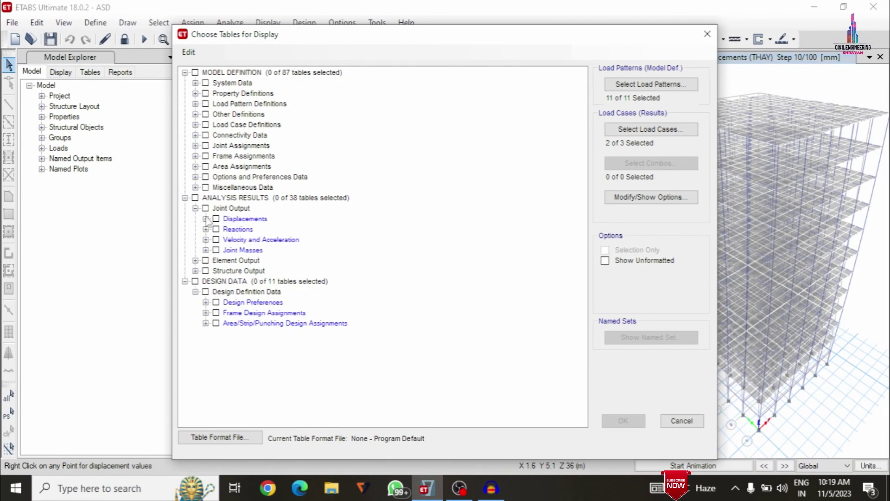
{"action": "left_click", "coordinate": [206, 219]}
{"action": "left_click", "coordinate": [226, 281]}
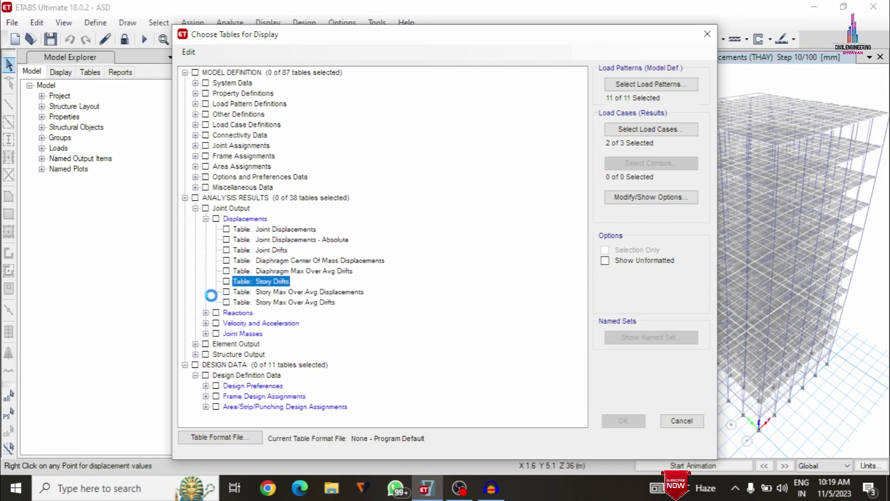
Browse the joint and element output tables and include the Base Reactions table from the structure output
{"action": "left_click", "coordinate": [206, 313]}
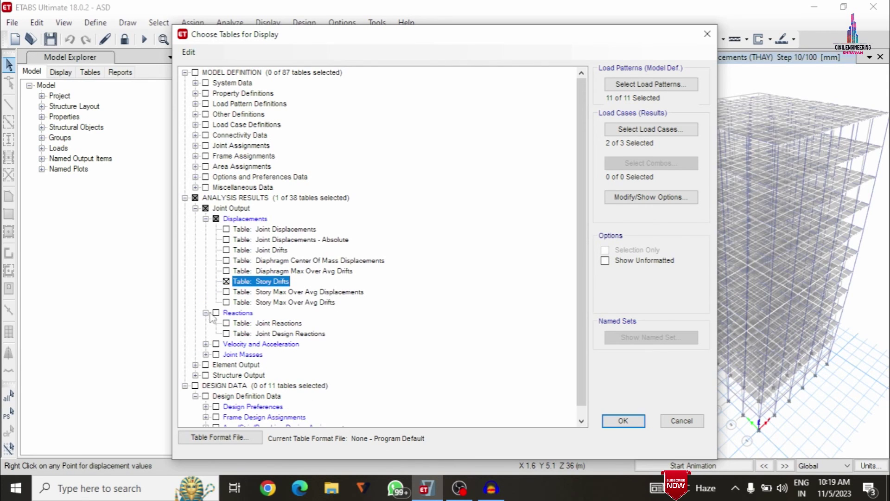
{"action": "left_click", "coordinate": [205, 344]}
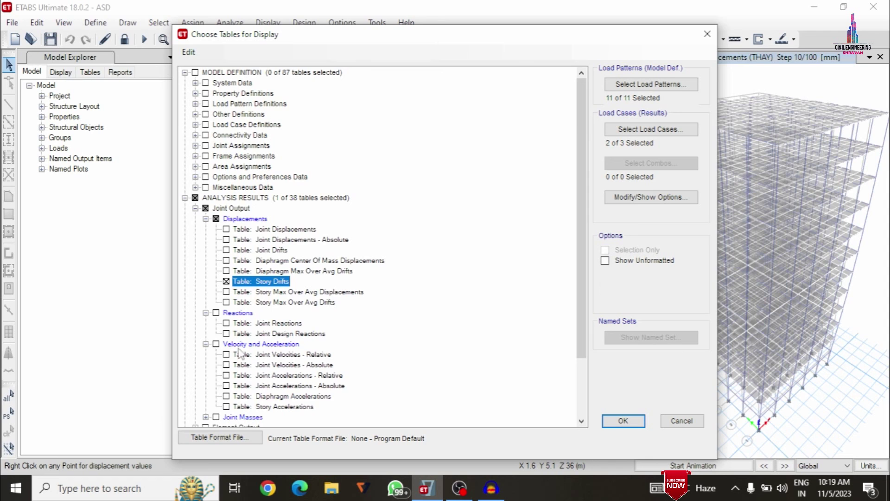
{"action": "scroll", "coordinate": [240, 354], "scroll_direction": "down", "scroll_amount": 3}
{"action": "left_click", "coordinate": [206, 344]}
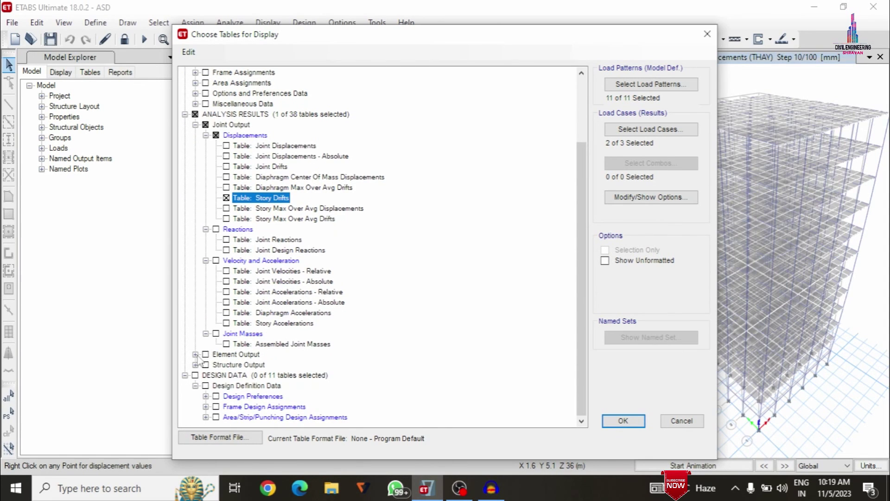
{"action": "left_click", "coordinate": [195, 354]}
{"action": "scroll", "coordinate": [201, 358], "scroll_direction": "down", "scroll_amount": 1}
{"action": "left_click", "coordinate": [206, 333]}
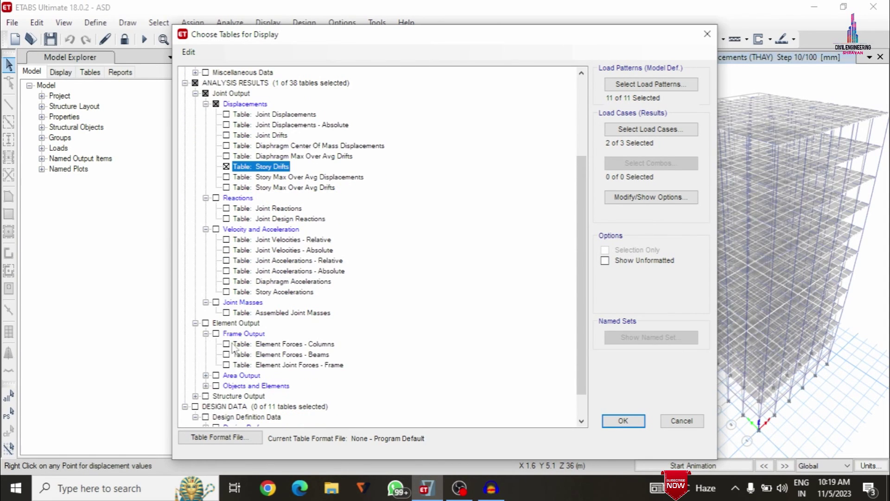
{"action": "scroll", "coordinate": [208, 345], "scroll_direction": "down", "scroll_amount": 1}
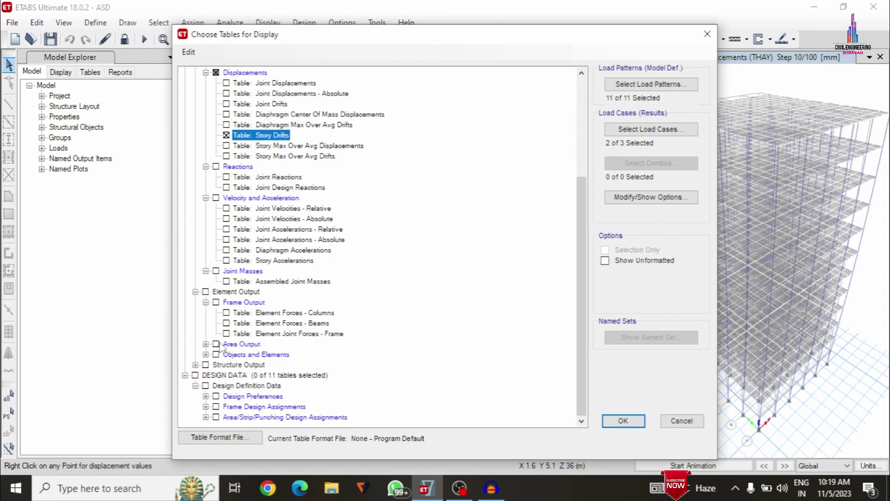
{"action": "left_click", "coordinate": [196, 365]}
{"action": "scroll", "coordinate": [238, 351], "scroll_direction": "down", "scroll_amount": 1}
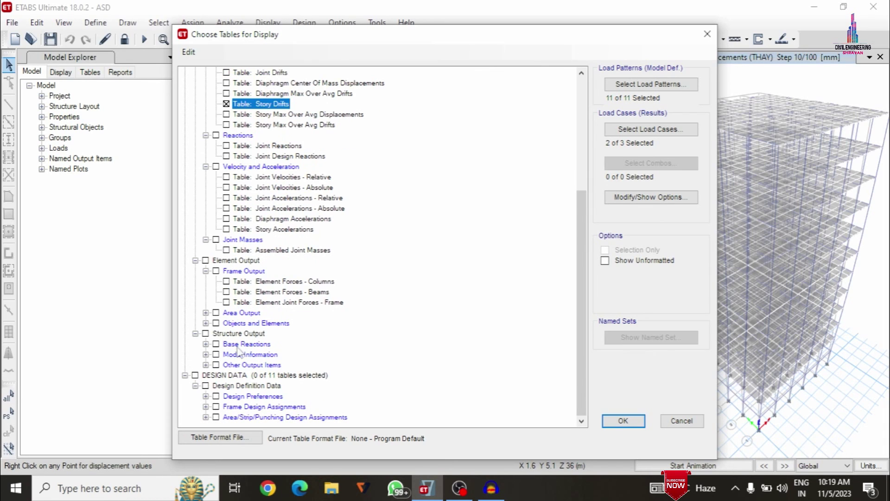
{"action": "left_click", "coordinate": [206, 344]}
{"action": "left_click", "coordinate": [227, 355]}
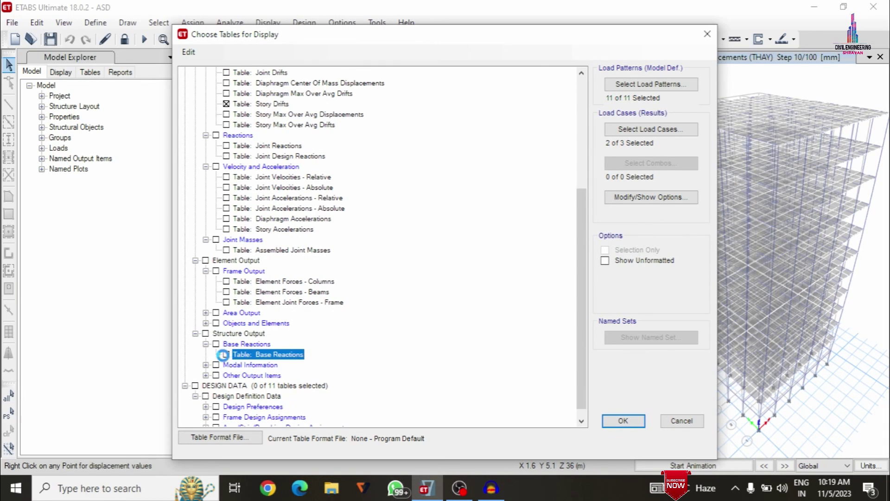
Include the Modal Periods And Frequencies table from the modal information
{"action": "left_click", "coordinate": [205, 365]}
{"action": "left_click", "coordinate": [225, 375]}
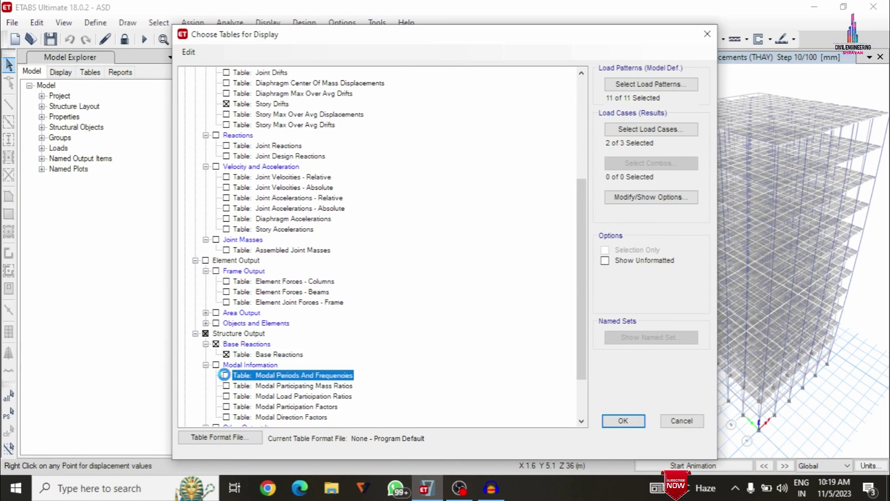
{"action": "scroll", "coordinate": [204, 388], "scroll_direction": "down", "scroll_amount": 2}
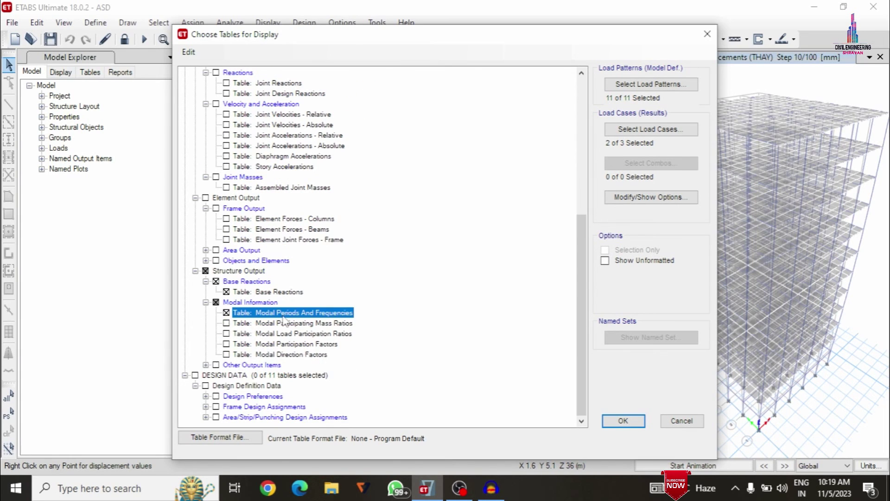
Add the Story Forces and Story Stiffness tables to the selection and display the chosen tables
{"action": "left_click", "coordinate": [206, 365]}
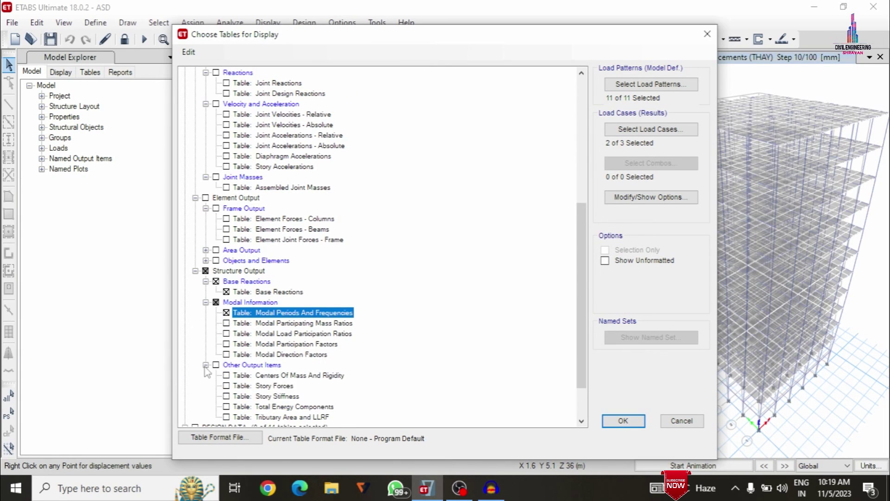
{"action": "left_click", "coordinate": [226, 387]}
{"action": "scroll", "coordinate": [224, 387], "scroll_direction": "down", "scroll_amount": 2}
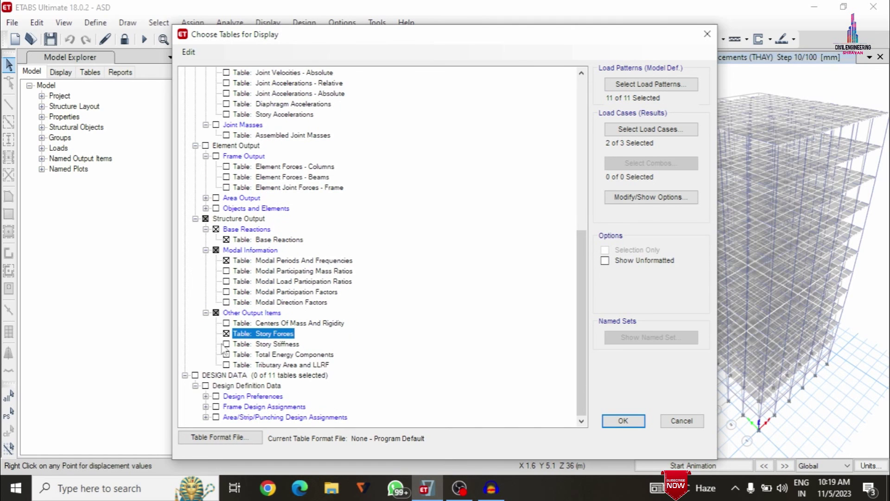
{"action": "left_click", "coordinate": [226, 343]}
{"action": "left_click", "coordinate": [624, 421]}
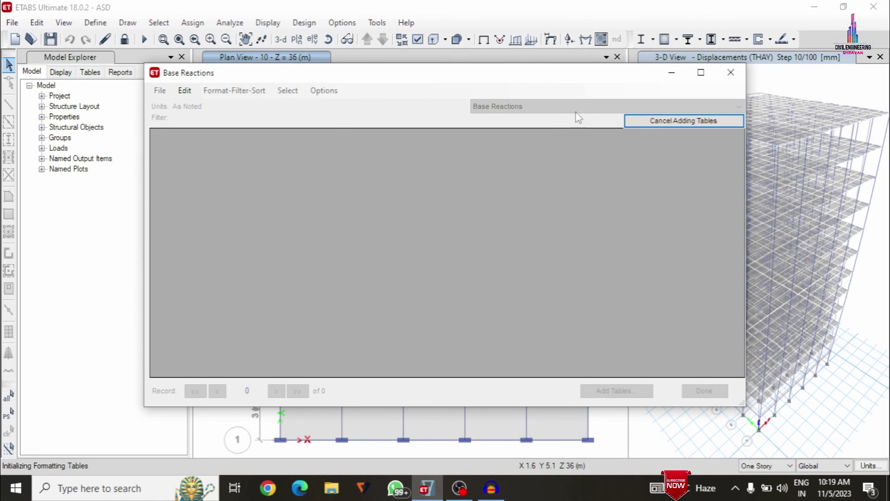
View the Modal Periods And Frequencies table, followed by the Story Drifts table
{"action": "left_click", "coordinate": [580, 107]}
{"action": "left_click", "coordinate": [554, 123]}
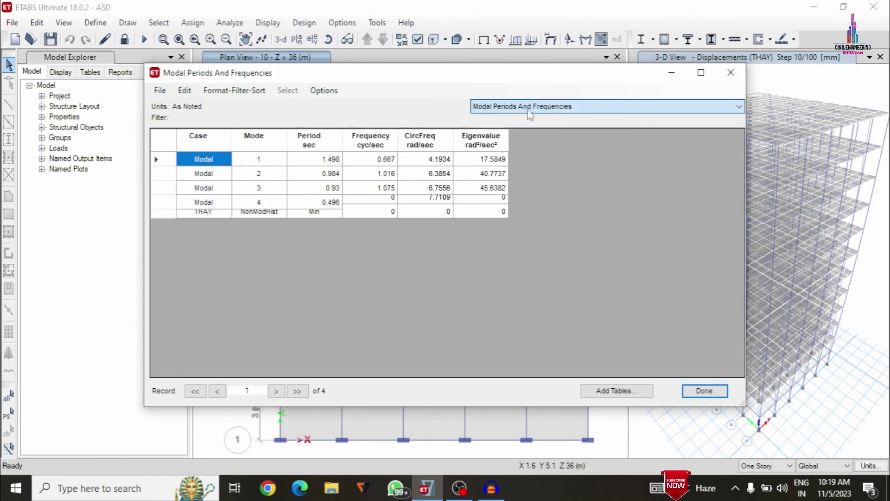
{"action": "left_click", "coordinate": [525, 107]}
{"action": "left_click", "coordinate": [494, 136]}
View the Story Forces and Story Stiffness tables and close the results window
{"action": "left_click", "coordinate": [512, 109]}
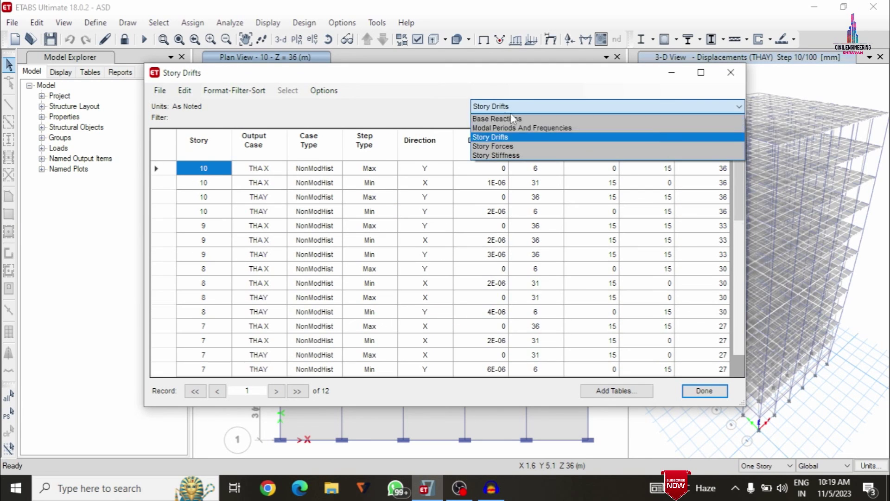
{"action": "left_click", "coordinate": [500, 146]}
{"action": "left_click", "coordinate": [502, 108]}
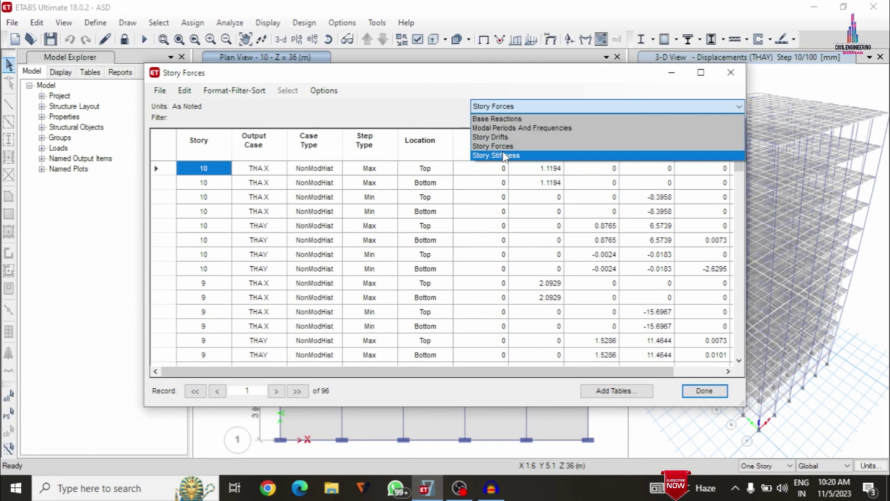
{"action": "left_click", "coordinate": [504, 155]}
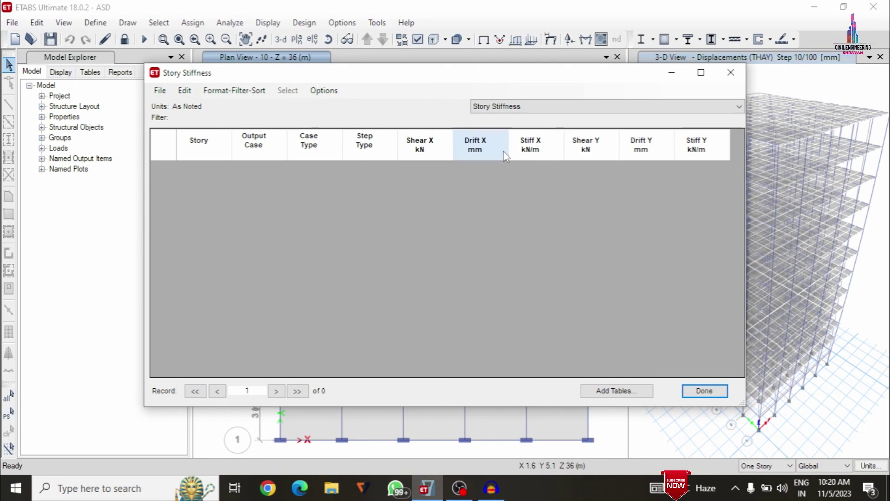
{"action": "left_click", "coordinate": [731, 74]}
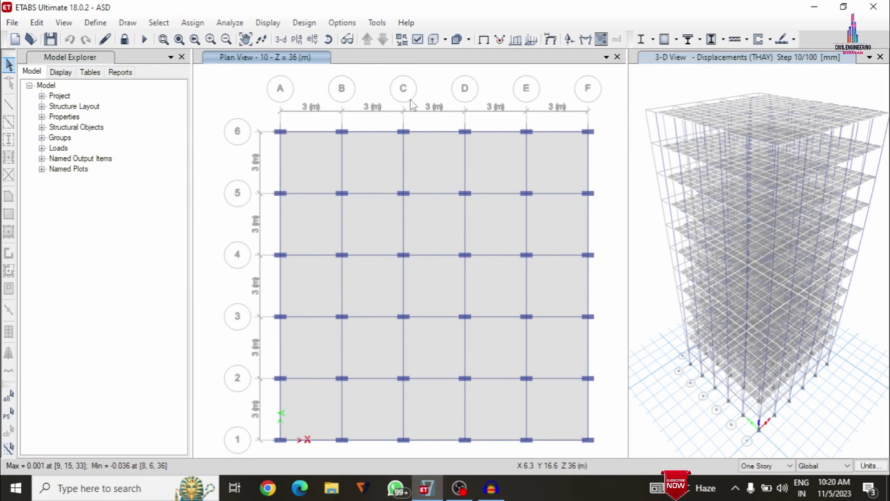